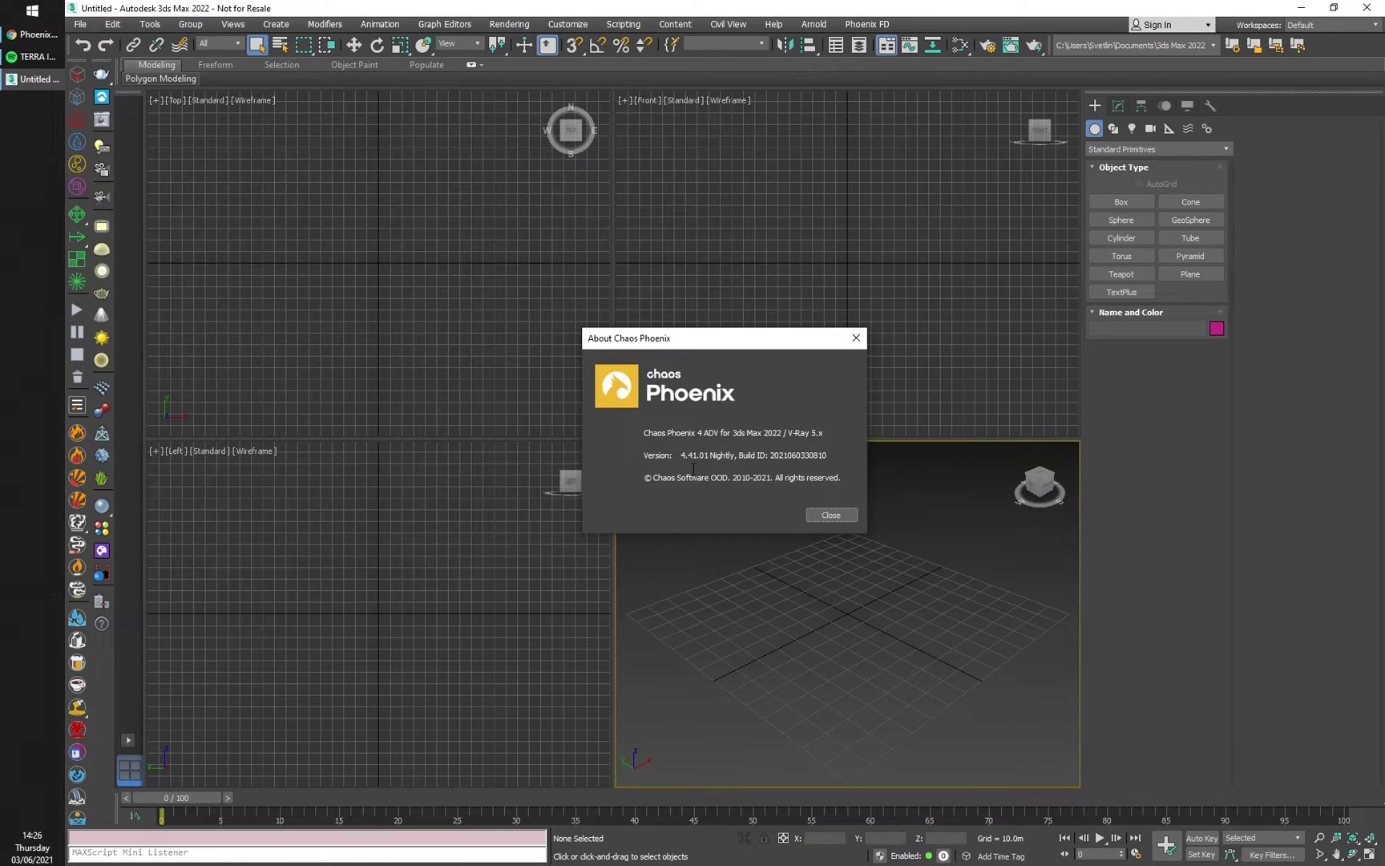
Examine the Phoenix version and build ID in the About information and dismiss it
{"action": "double_click", "coordinate": [717, 456]}
{"action": "left_click_drag", "start_coordinate": [805, 455], "coordinate": [824, 456]}
{"action": "left_click_drag", "start_coordinate": [682, 455], "coordinate": [700, 457]}
{"action": "left_click", "coordinate": [831, 514]}
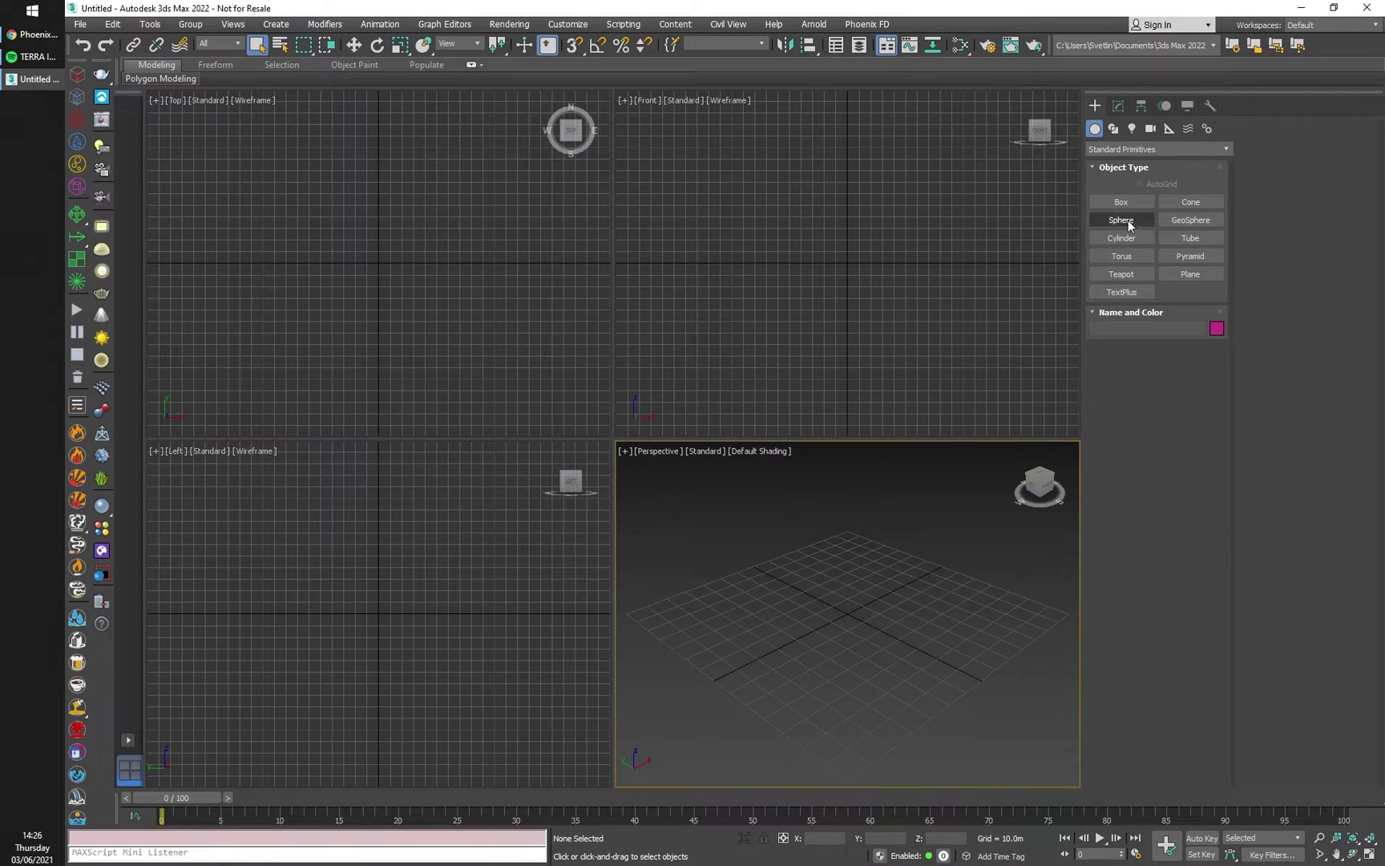
Create a sphere with a radius of about 10 m on the perspective grid and maximize the perspective view
{"action": "left_click", "coordinate": [1129, 224]}
{"action": "left_click_drag", "start_coordinate": [825, 583], "coordinate": [834, 575]}
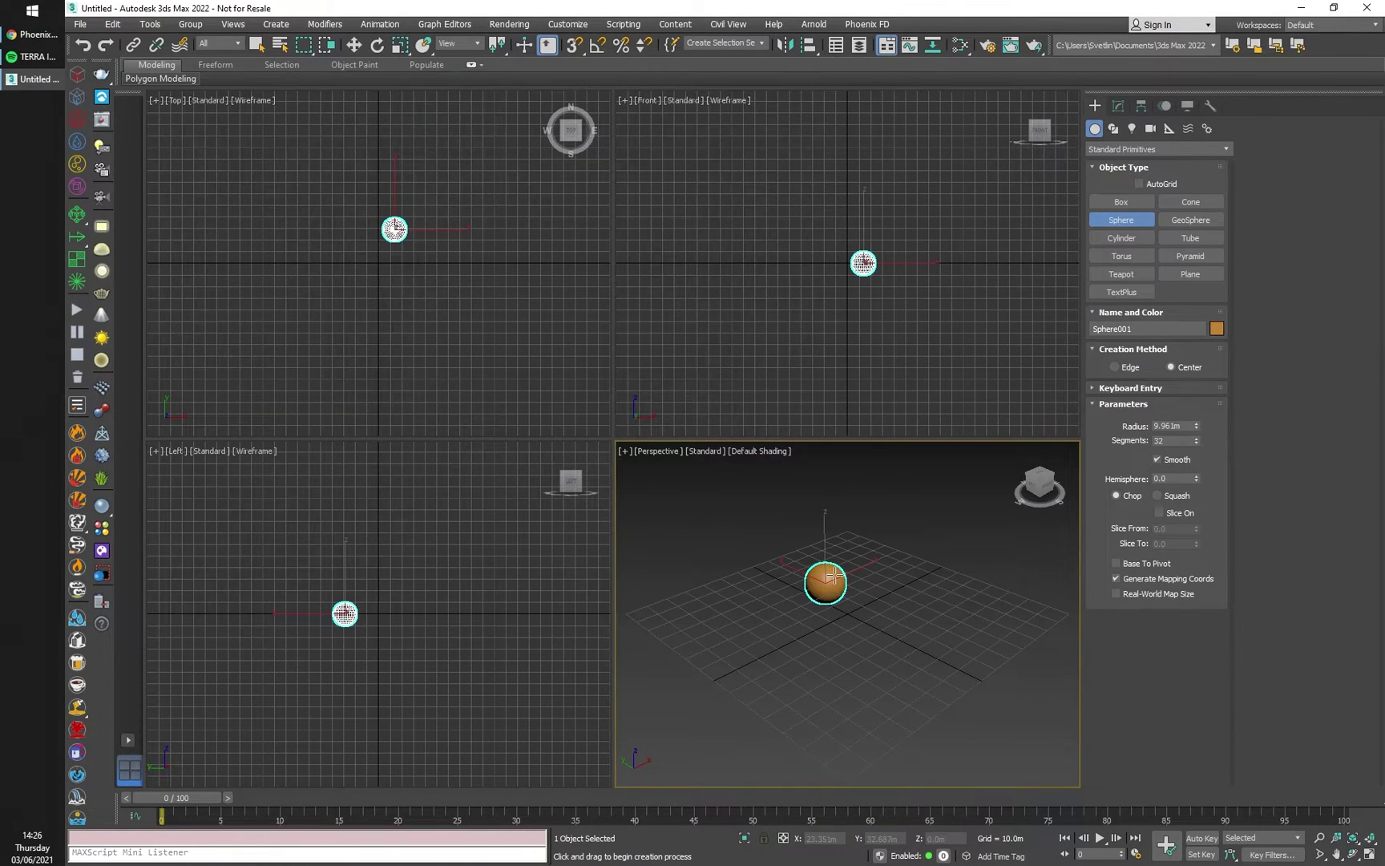
{"action": "key", "text": "alt+w"}
{"action": "left_click", "coordinate": [1118, 106]}
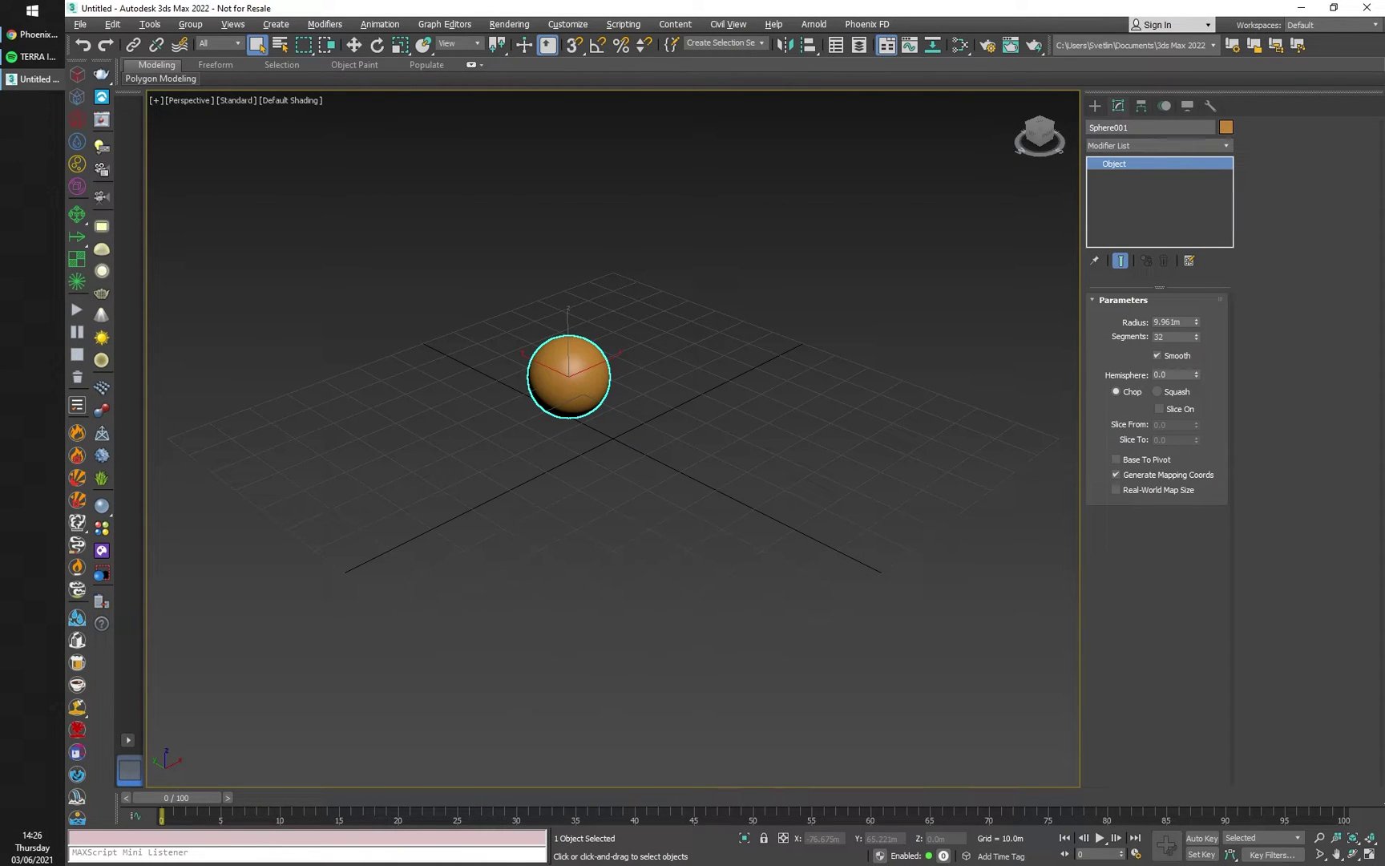
Apply a Phoenix liquid quick-setup preset to the sphere and decrease the simulator's grid resolution
{"action": "left_click", "coordinate": [77, 617]}
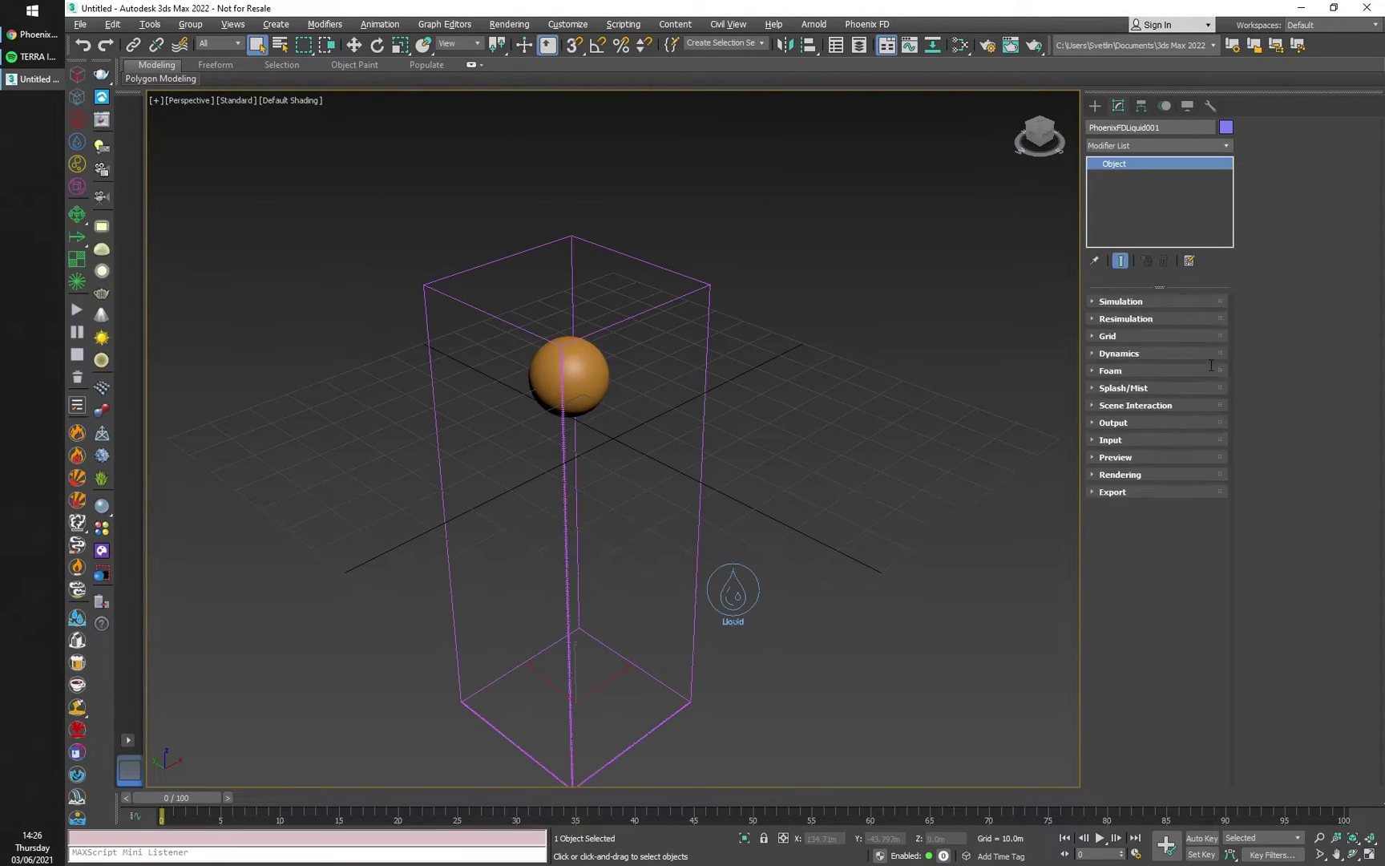
{"action": "left_click", "coordinate": [1124, 332]}
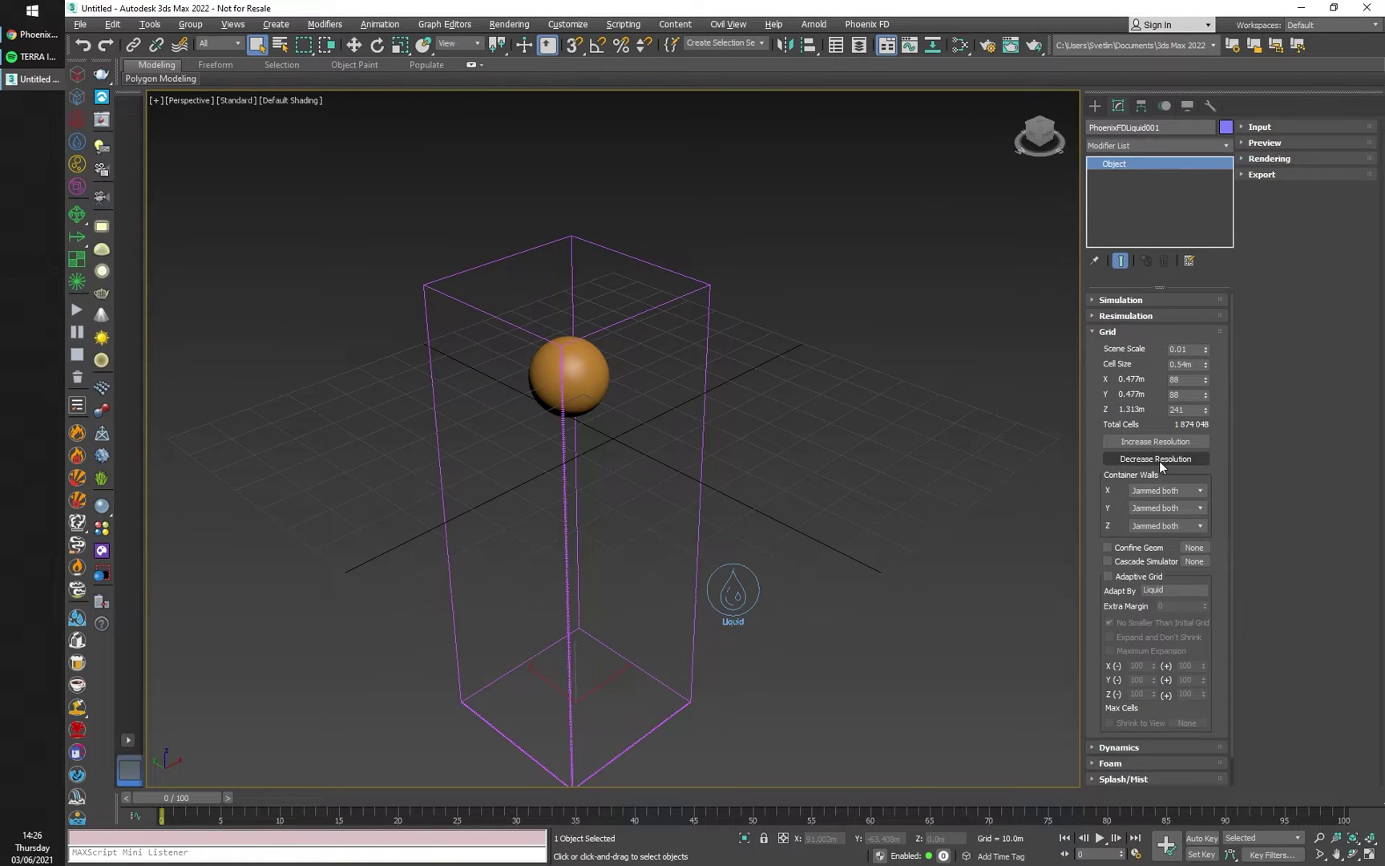
{"action": "left_click", "coordinate": [1121, 333]}
{"action": "left_click", "coordinate": [1120, 348]}
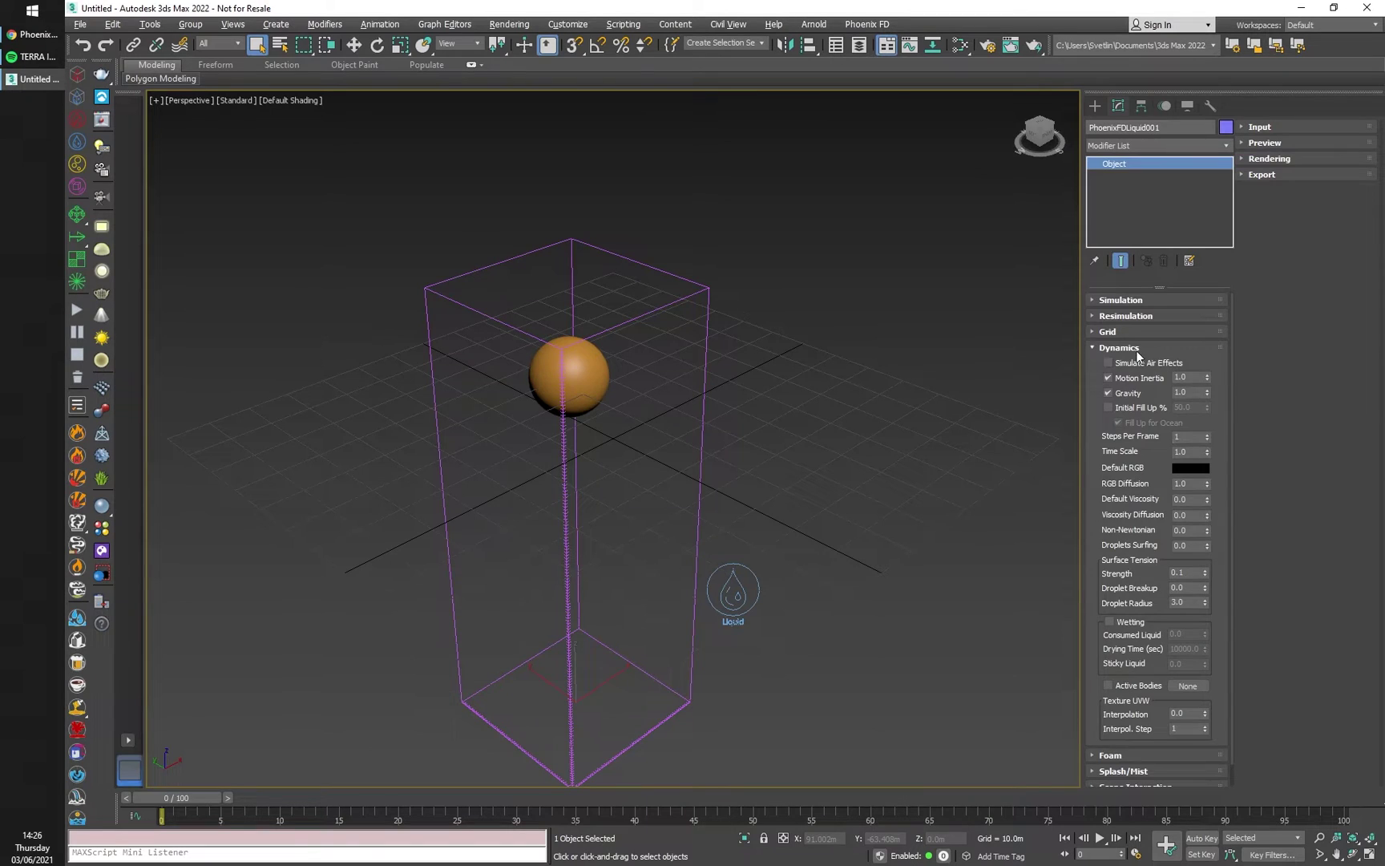
{"action": "left_click", "coordinate": [1120, 348]}
Run the base liquid simulation and stop it at frame 20
{"action": "left_click", "coordinate": [1124, 302]}
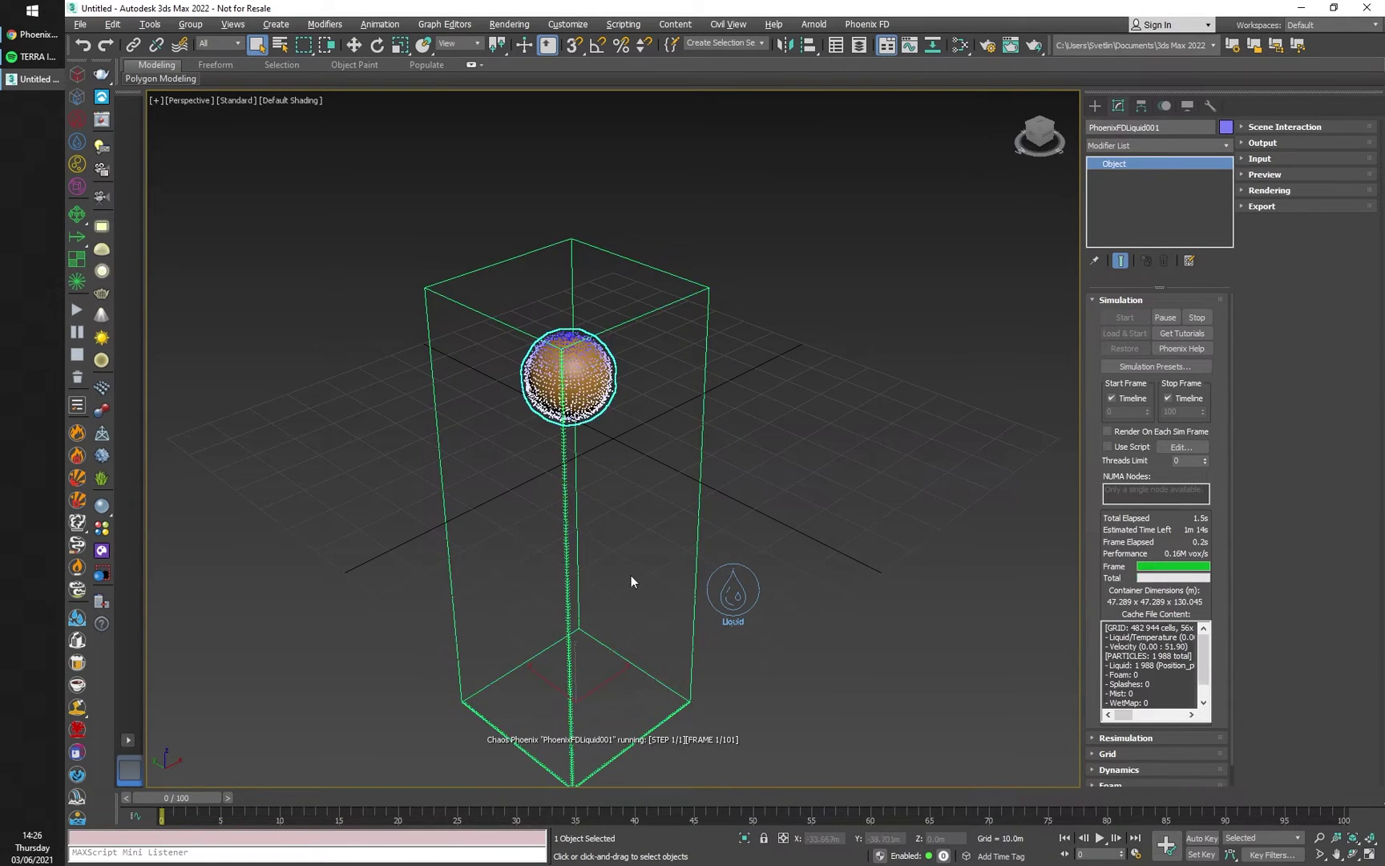
{"action": "scroll", "coordinate": [638, 529], "scroll_direction": "up", "scroll_amount": 3}
{"action": "scroll", "coordinate": [646, 503], "scroll_direction": "down", "scroll_amount": 4}
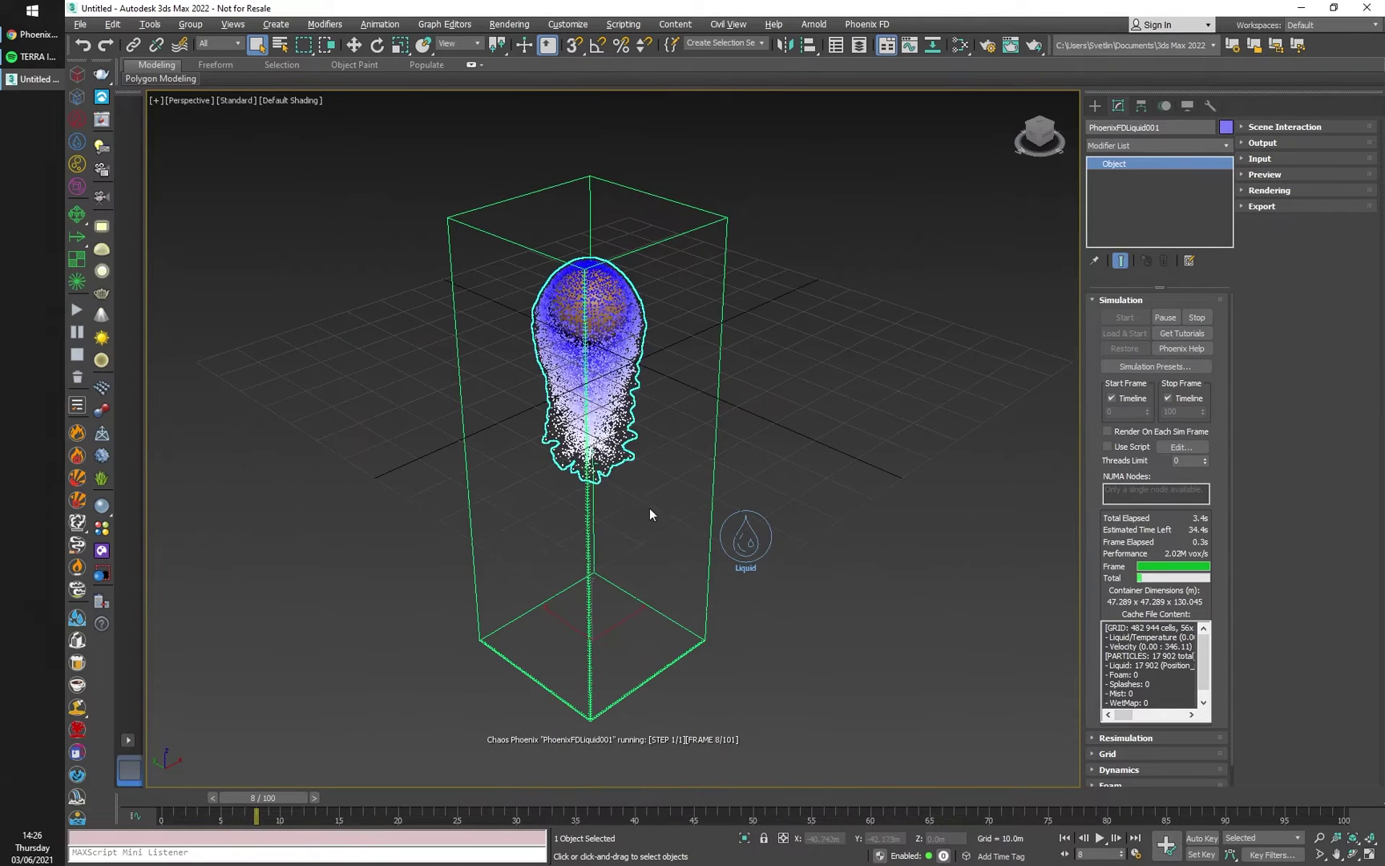
{"action": "left_click", "coordinate": [1199, 315]}
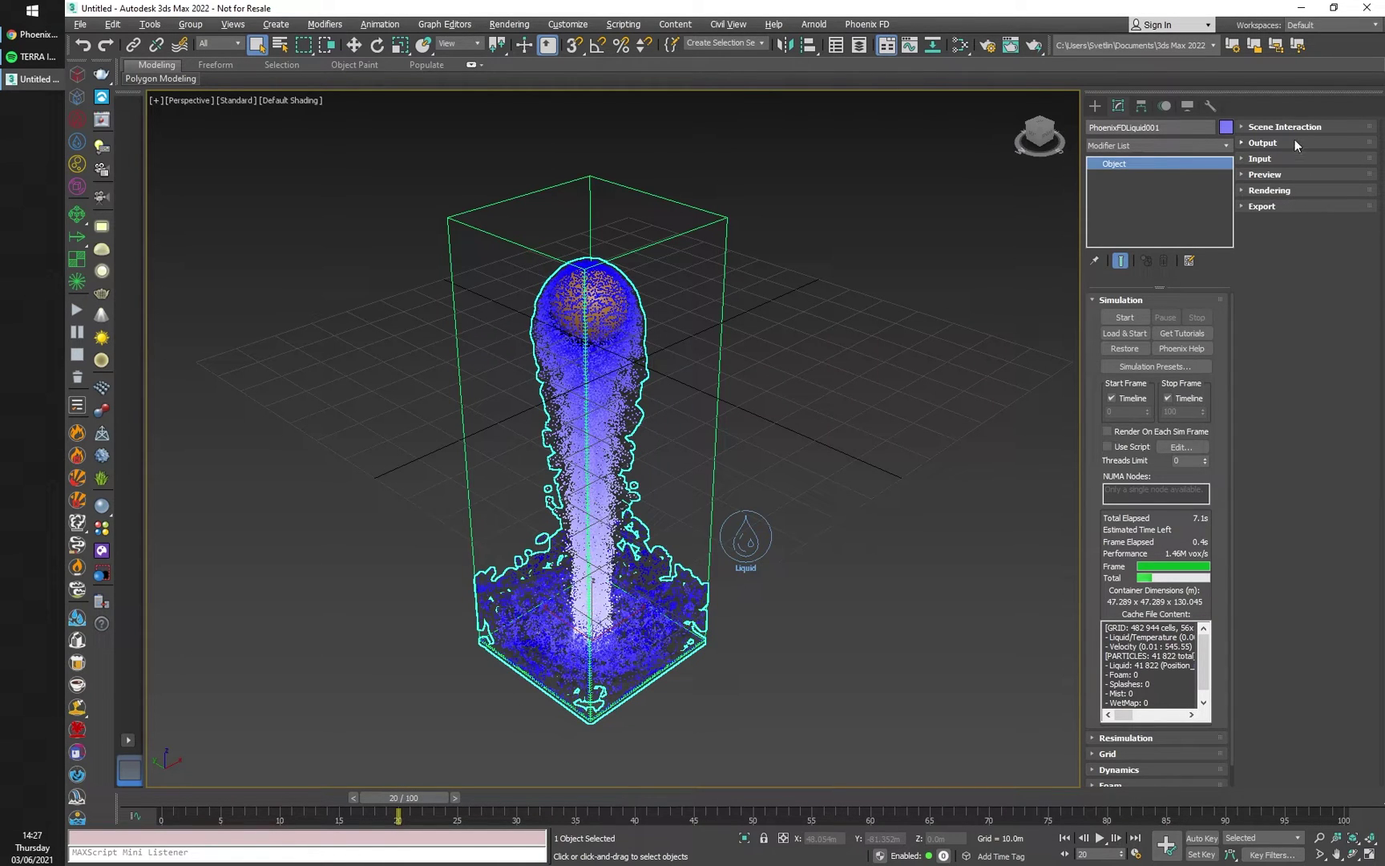
Enable Particle Resimulation on the liquid simulator, switching it off and on once to compare the base and resimulation previews
{"action": "left_click", "coordinate": [1262, 142]}
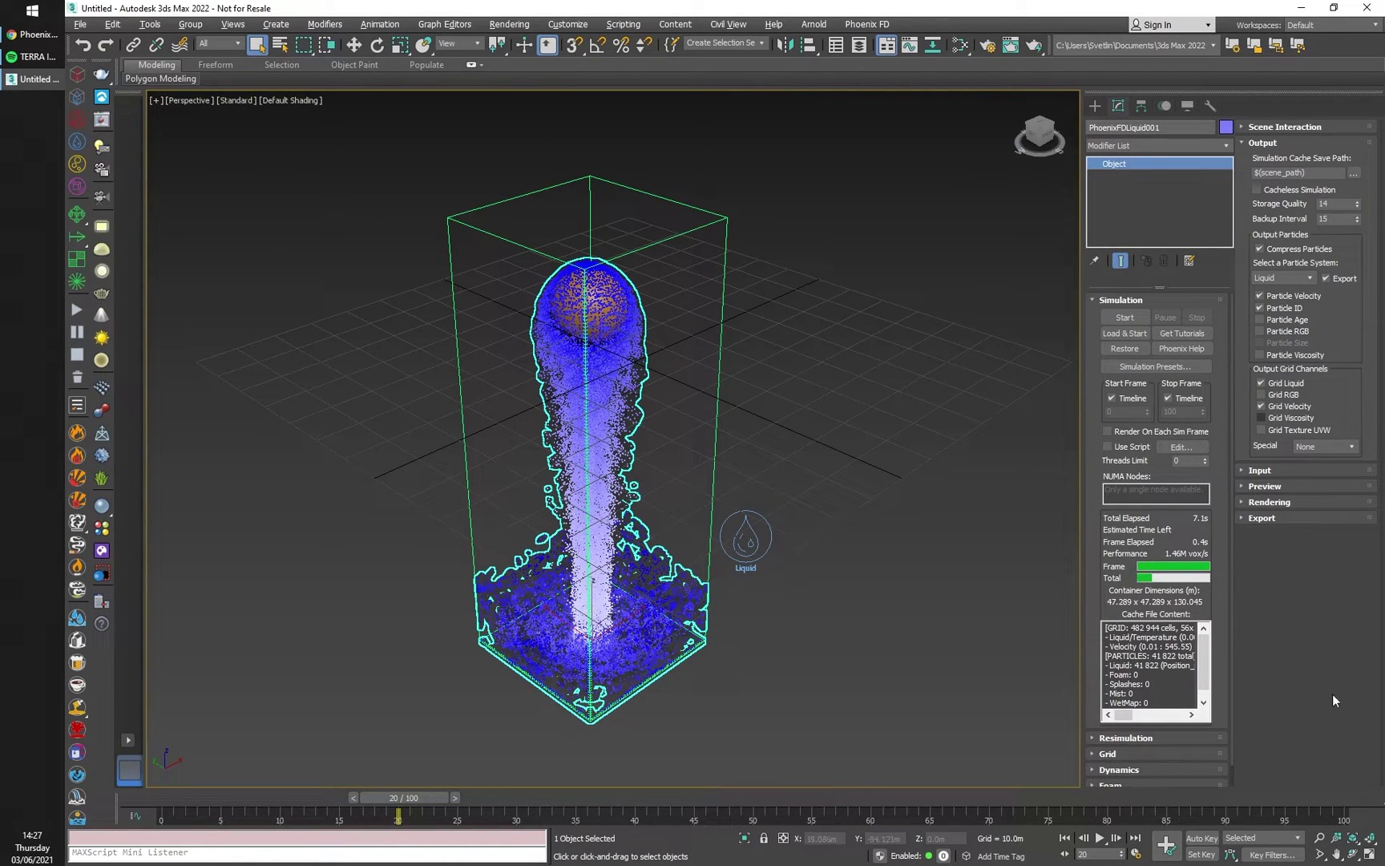
{"action": "left_click", "coordinate": [1154, 738]}
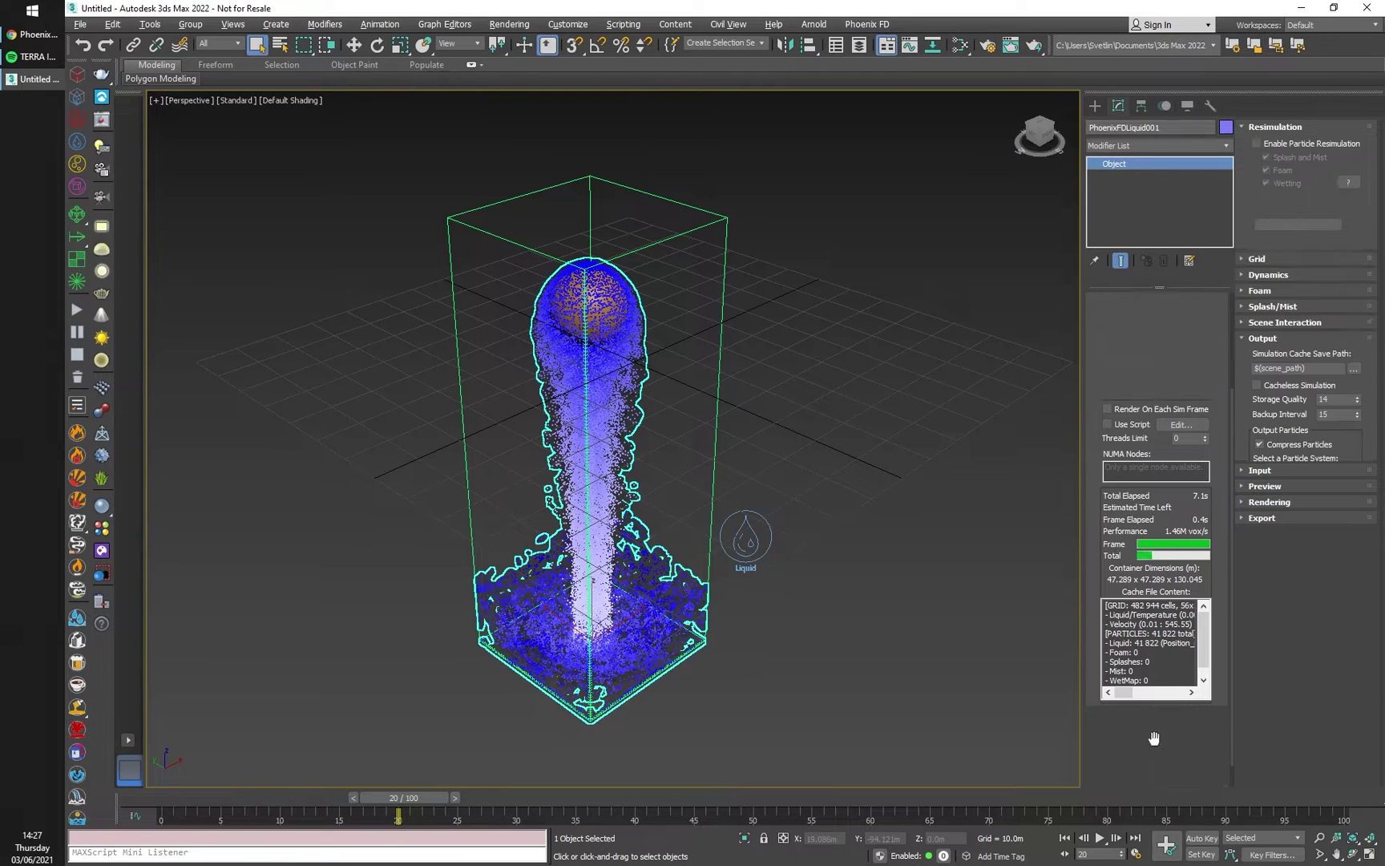
{"action": "left_click", "coordinate": [1256, 143]}
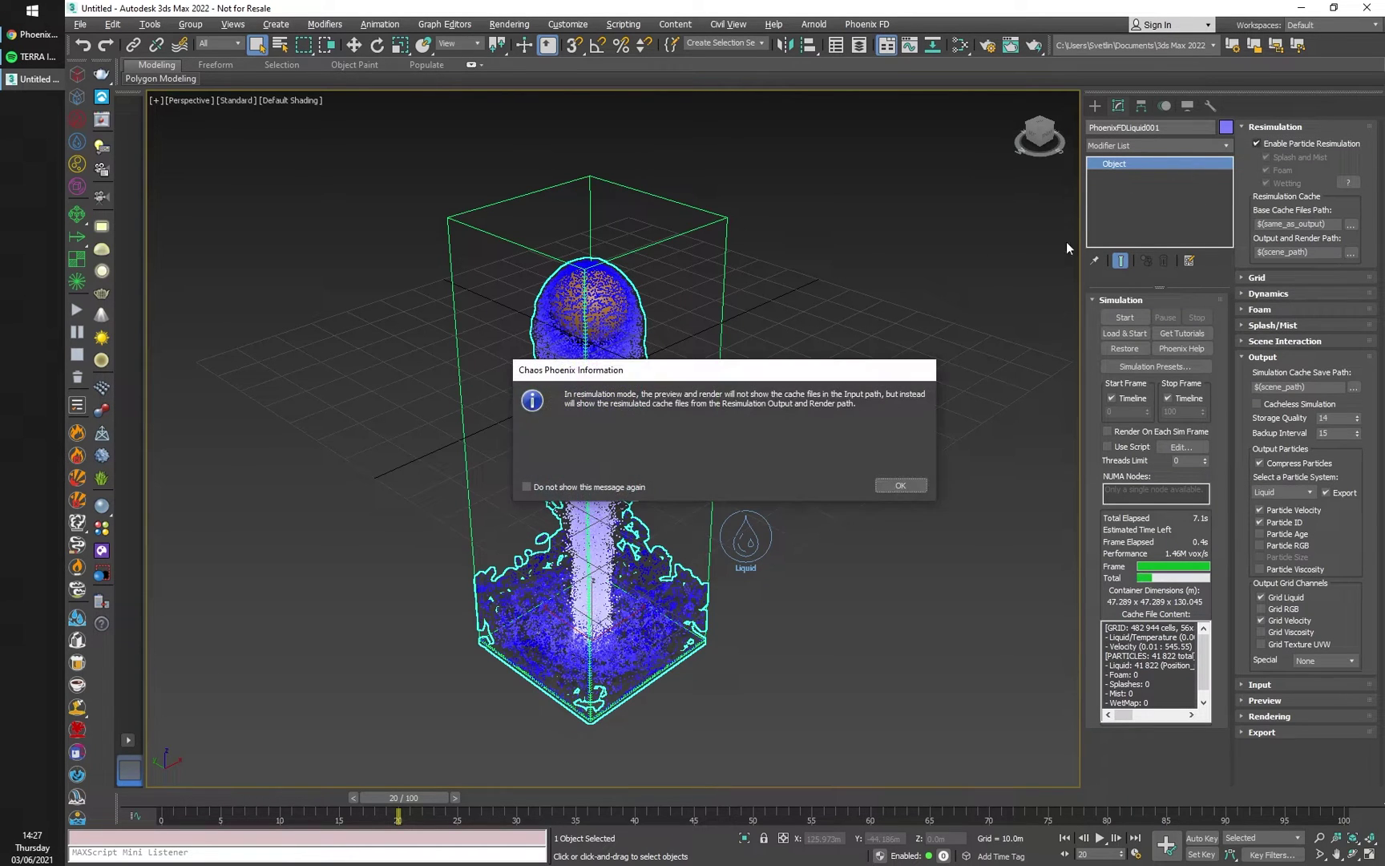
{"action": "left_click_drag", "start_coordinate": [818, 377], "coordinate": [437, 392]}
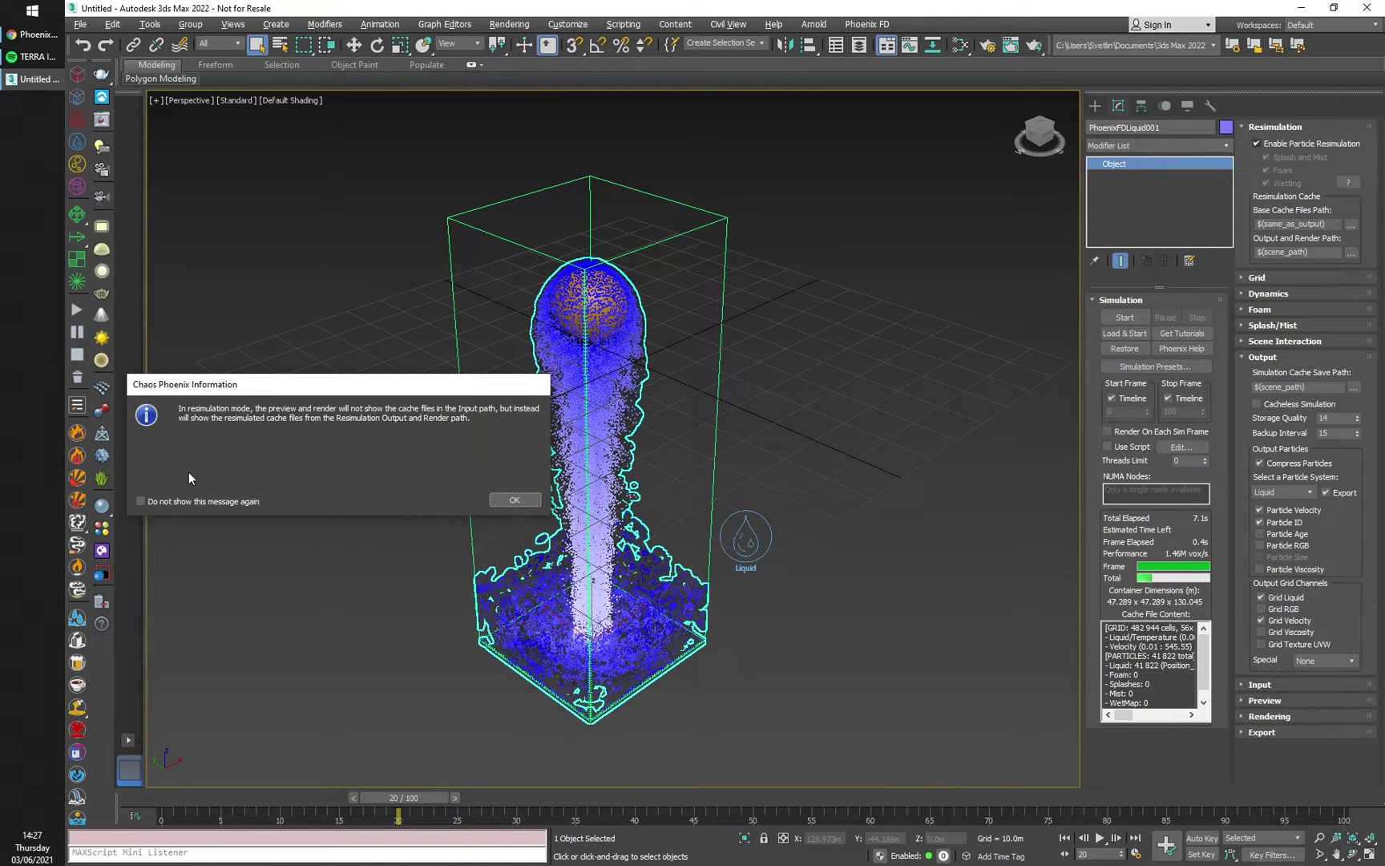
{"action": "left_click", "coordinate": [523, 497]}
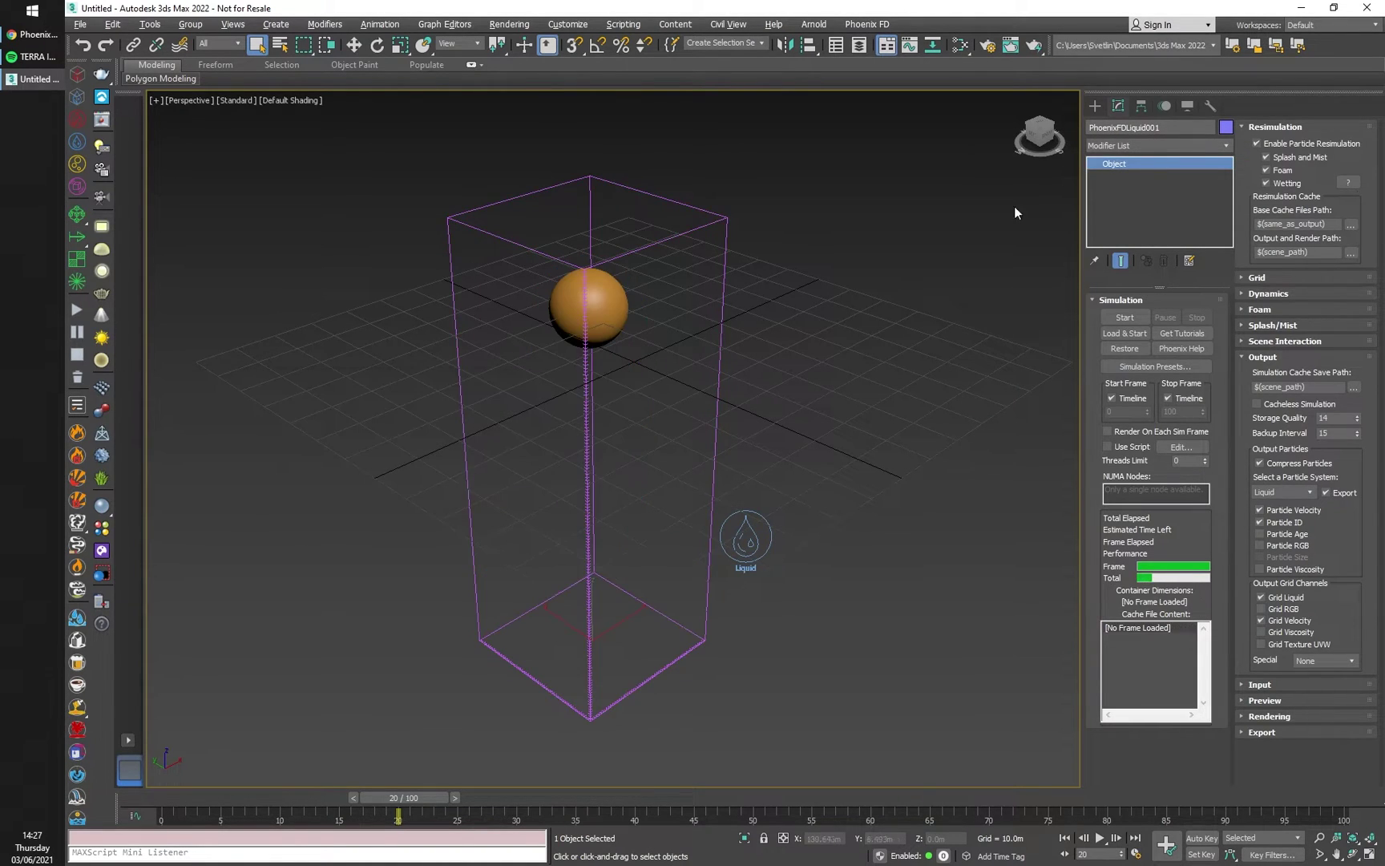
{"action": "left_click", "coordinate": [1280, 146]}
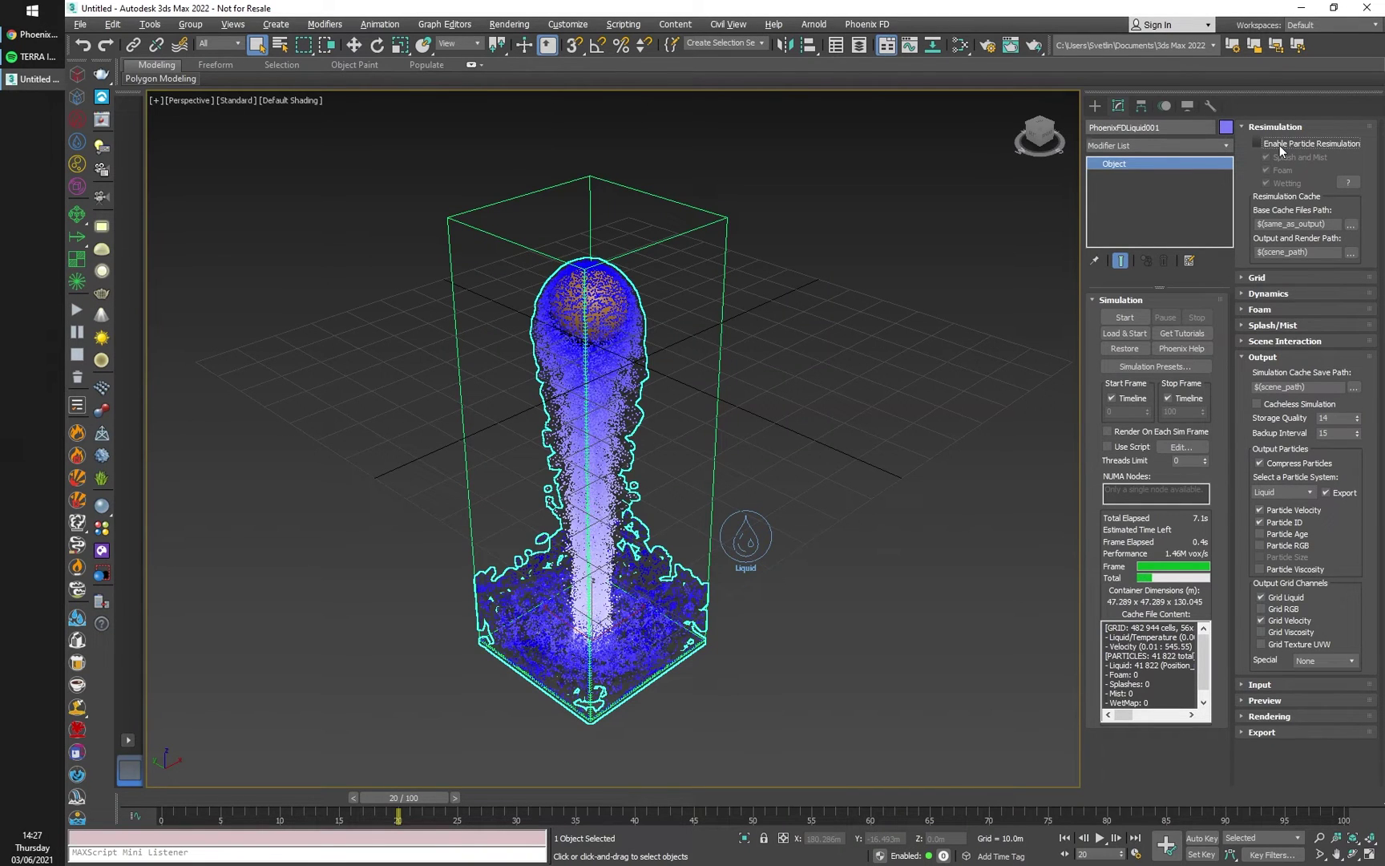
{"action": "left_click", "coordinate": [1279, 145]}
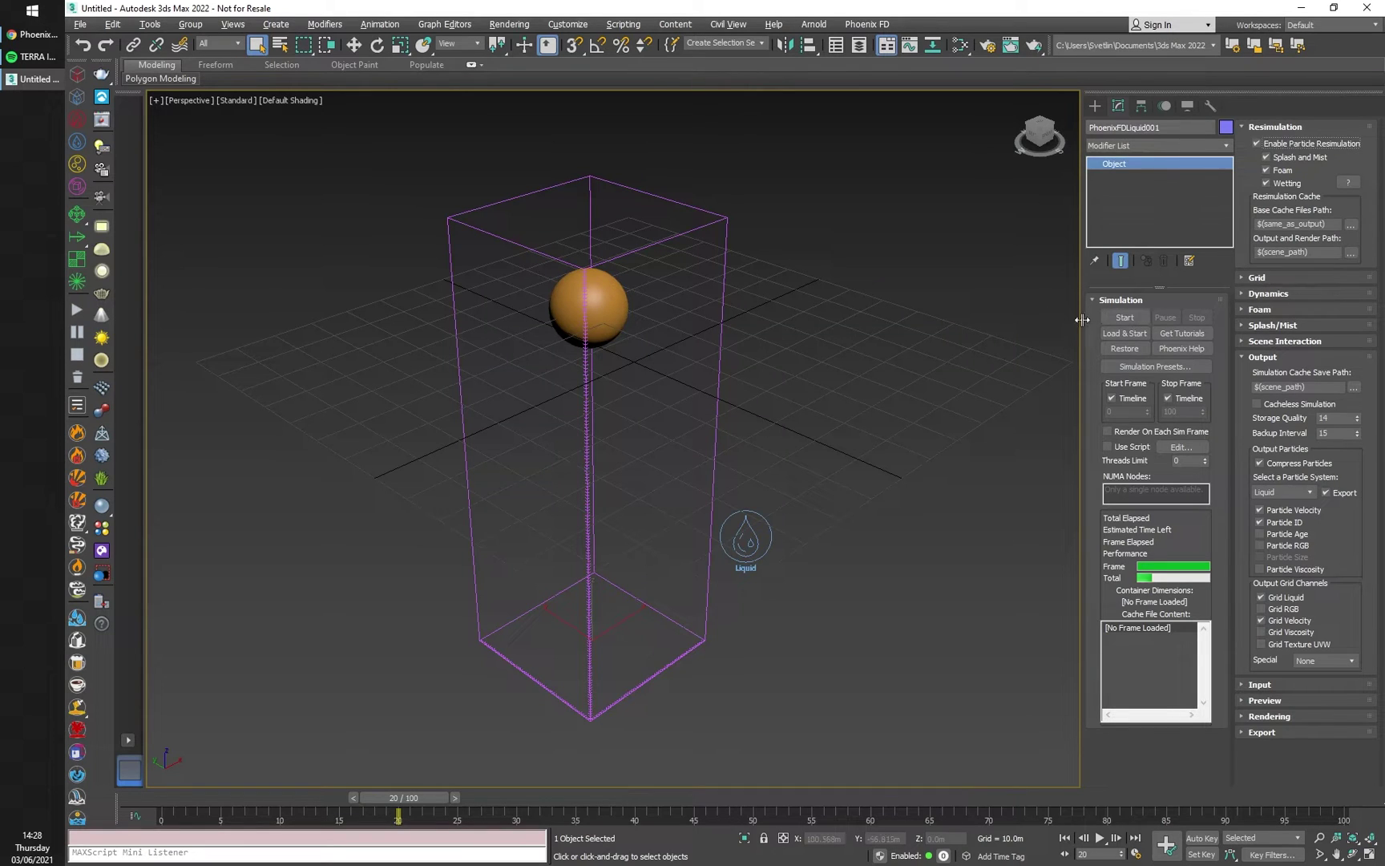
Run the resimulation over the base cache and check the resimulated cache files in the output folder without saving
{"action": "left_click", "coordinate": [1120, 317]}
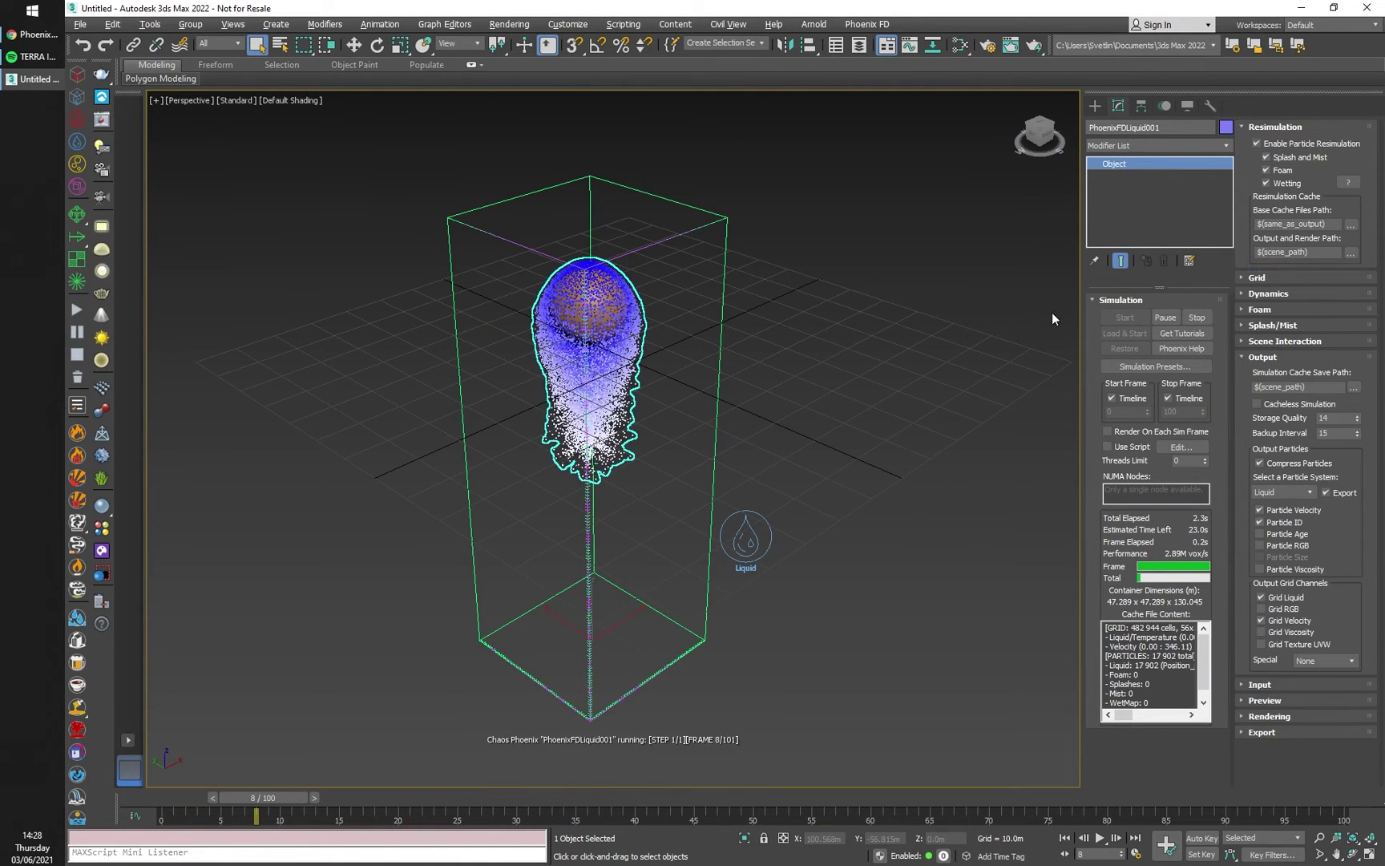
{"action": "scroll", "coordinate": [618, 362], "scroll_direction": "down", "scroll_amount": 3}
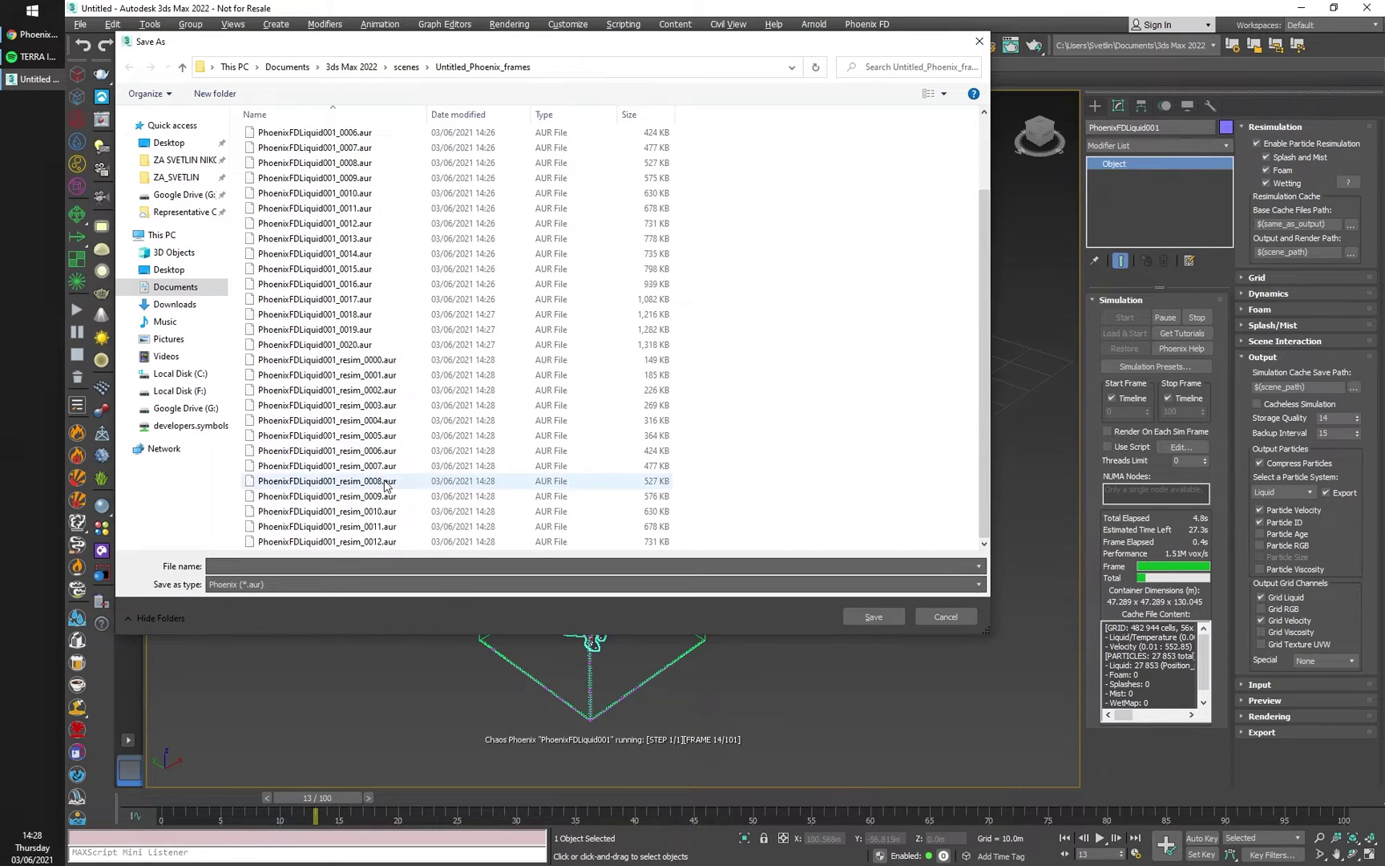
{"action": "scroll", "coordinate": [384, 485], "scroll_direction": "down", "scroll_amount": 2}
{"action": "left_click", "coordinate": [583, 479]}
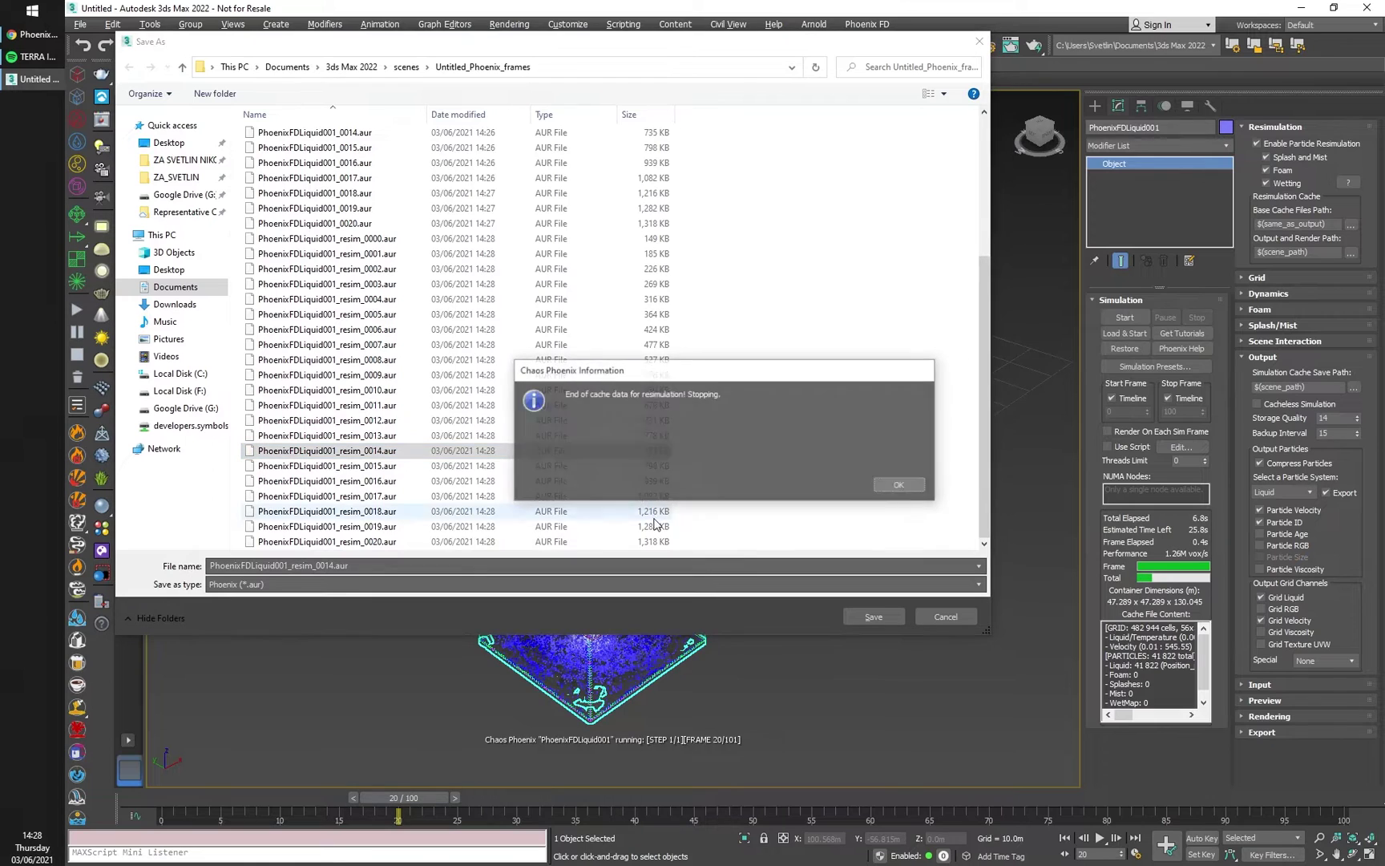
{"action": "left_click", "coordinate": [898, 484]}
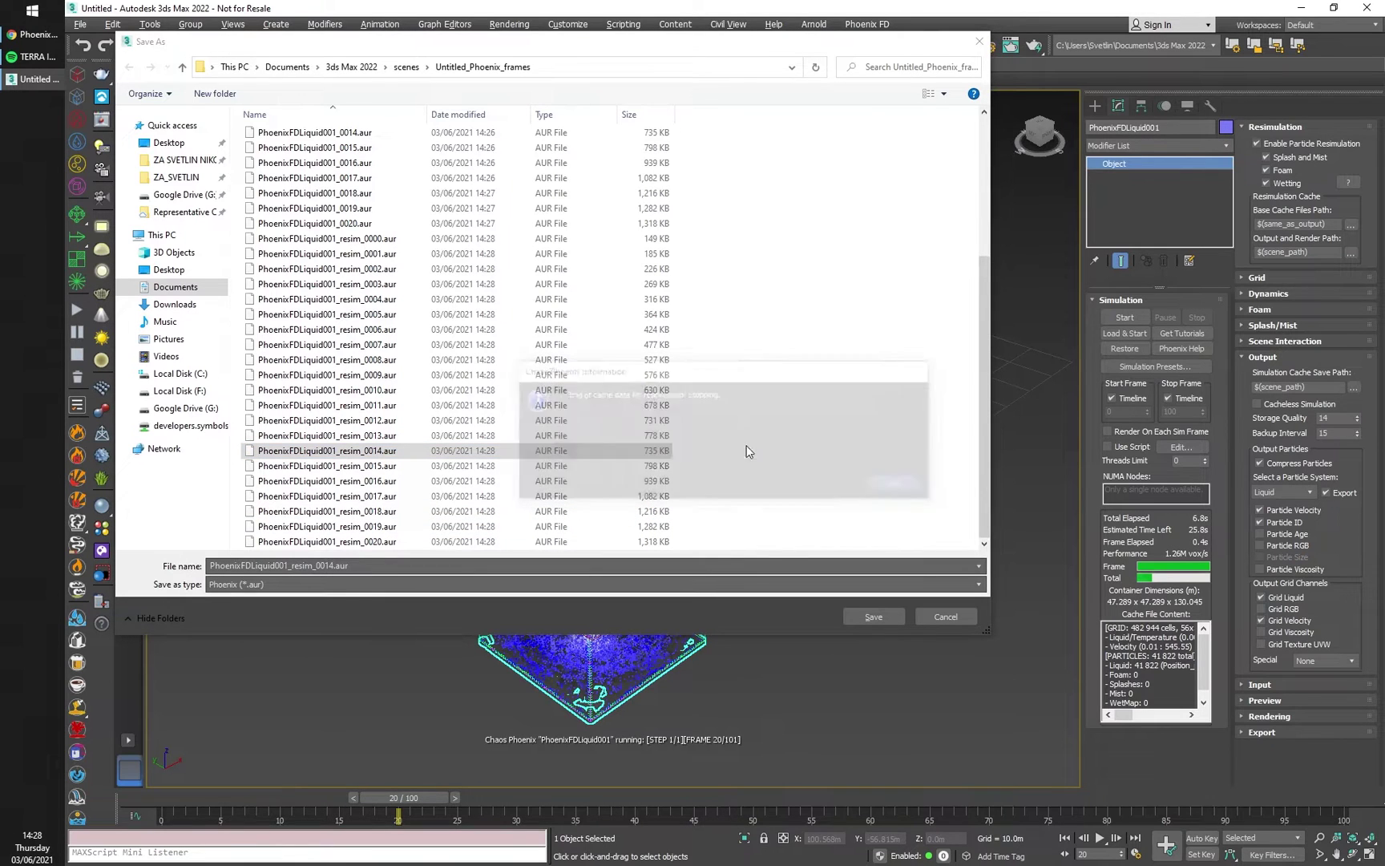
{"action": "left_click", "coordinate": [967, 619]}
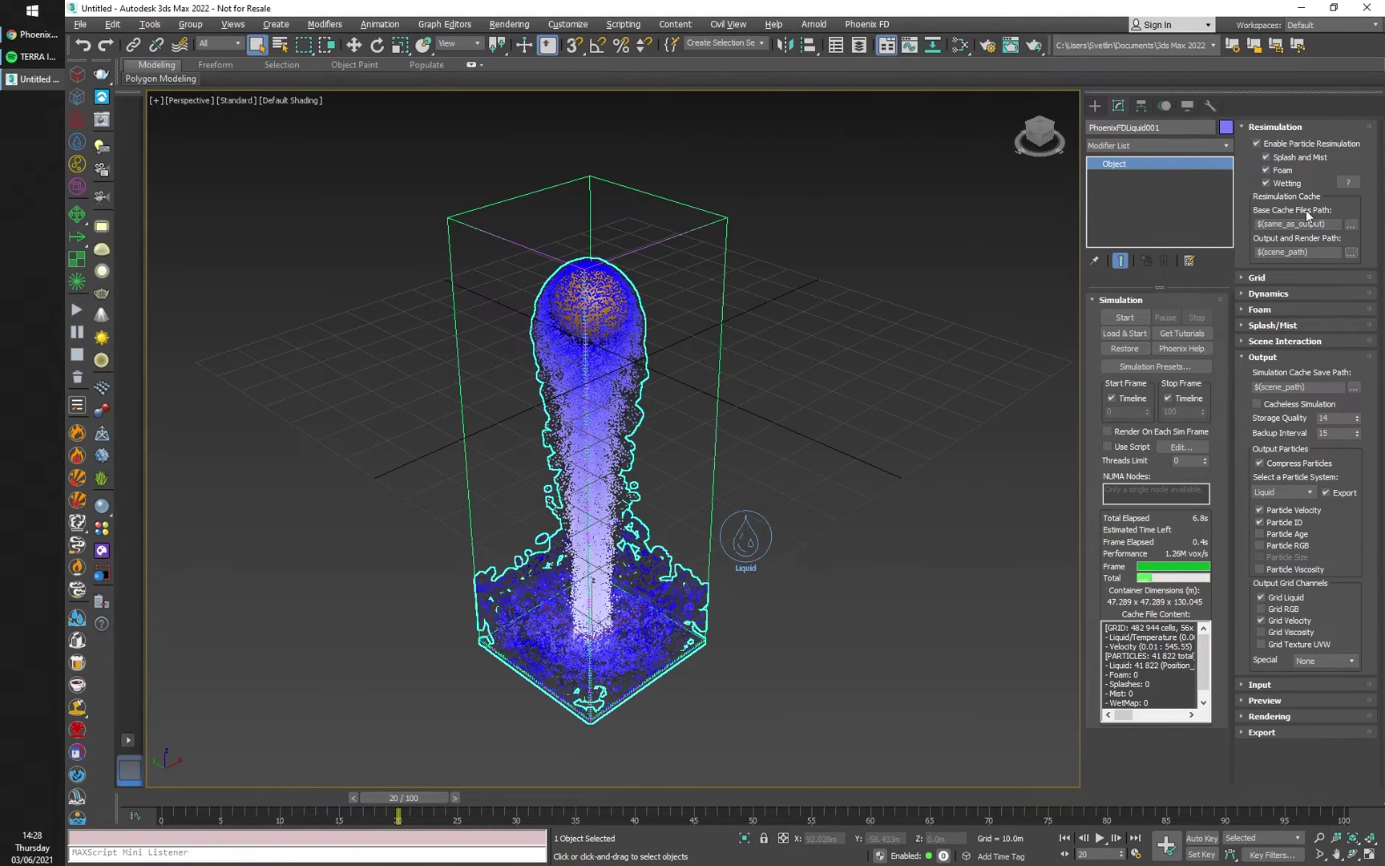
Enable Foam with a Particle Shader for the liquid simulator and run the resimulation up to frame 17
{"action": "left_click", "coordinate": [1242, 357]}
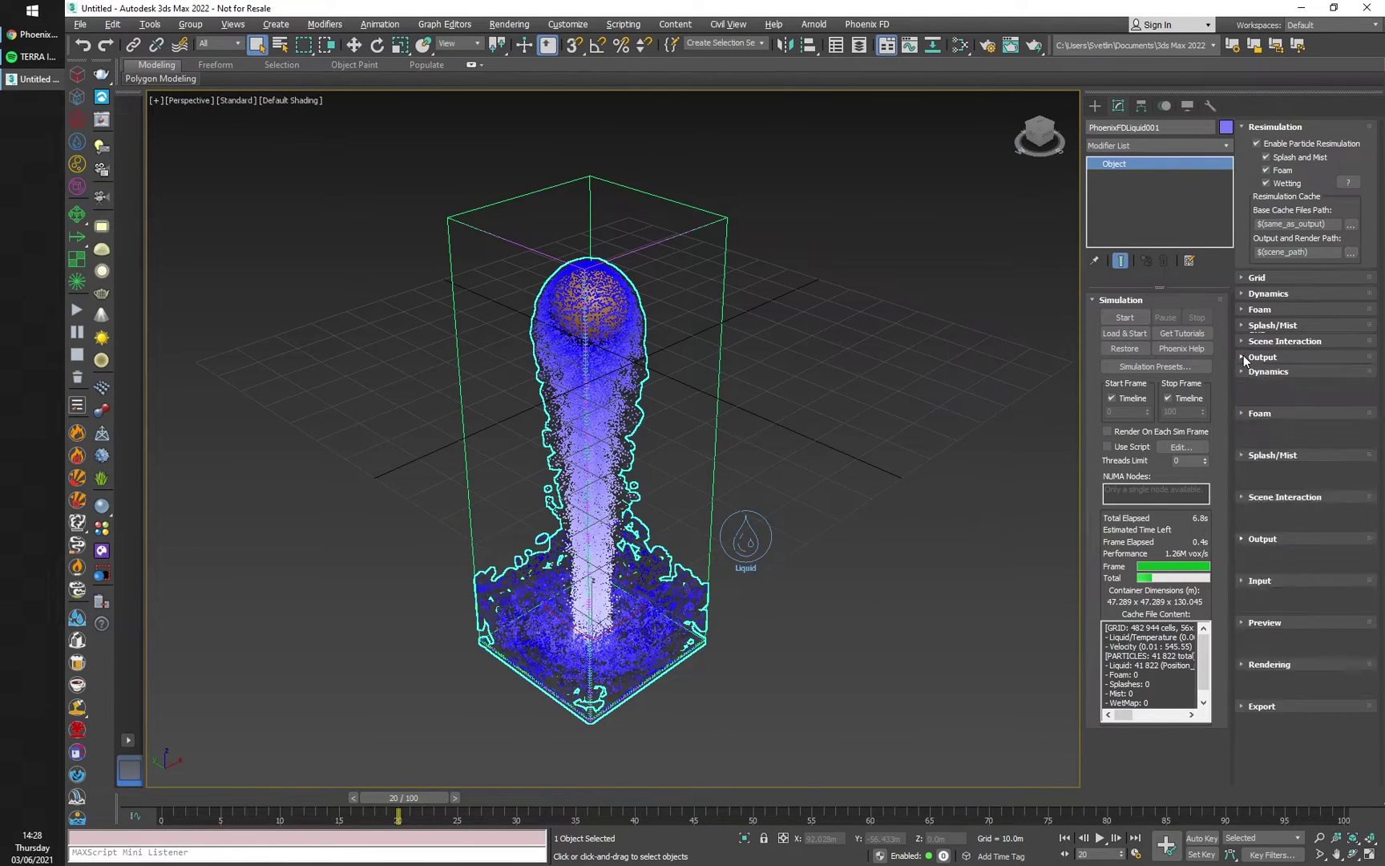
{"action": "left_click", "coordinate": [1260, 312]}
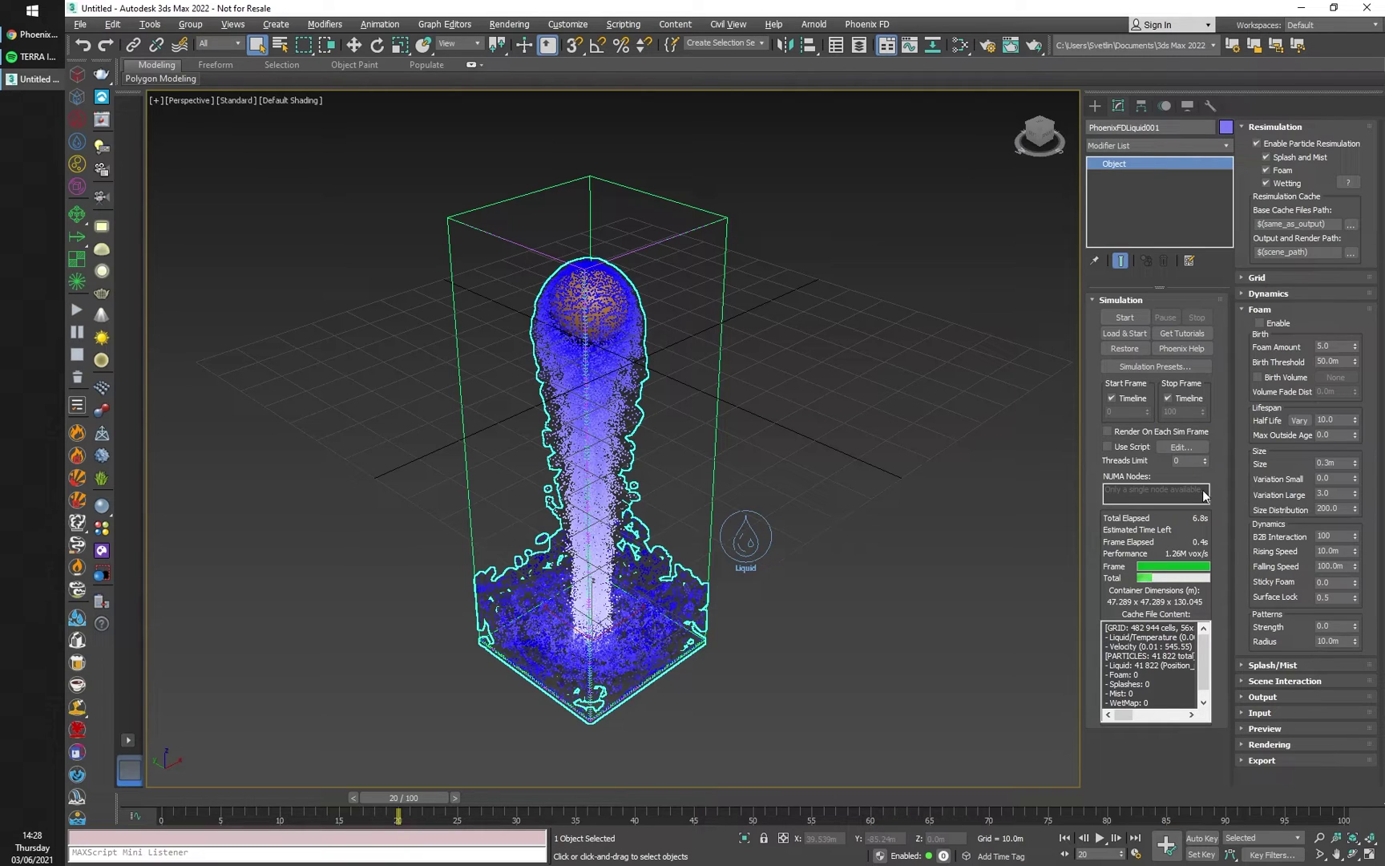
{"action": "left_click", "coordinate": [1259, 323]}
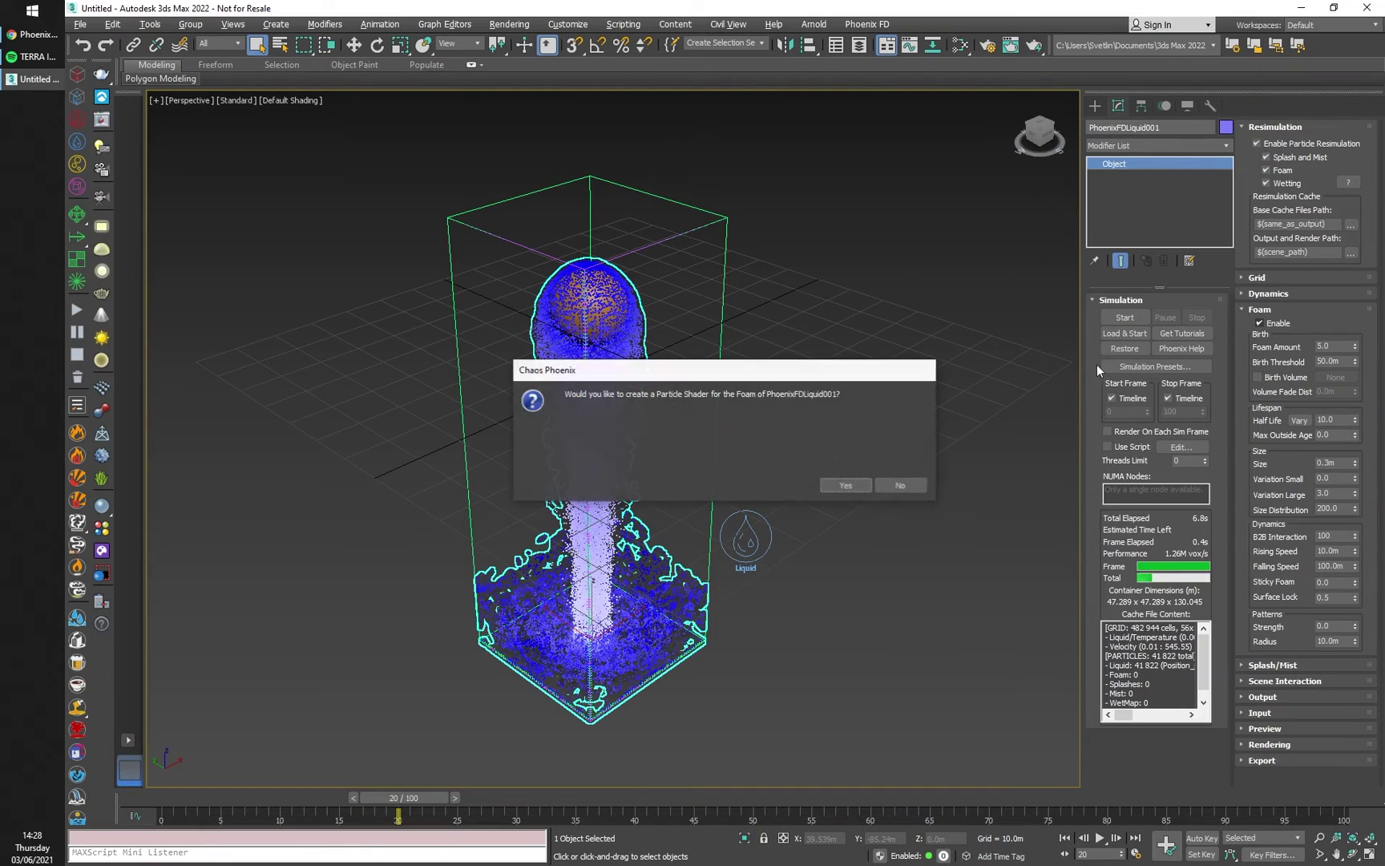
{"action": "left_click", "coordinate": [847, 485]}
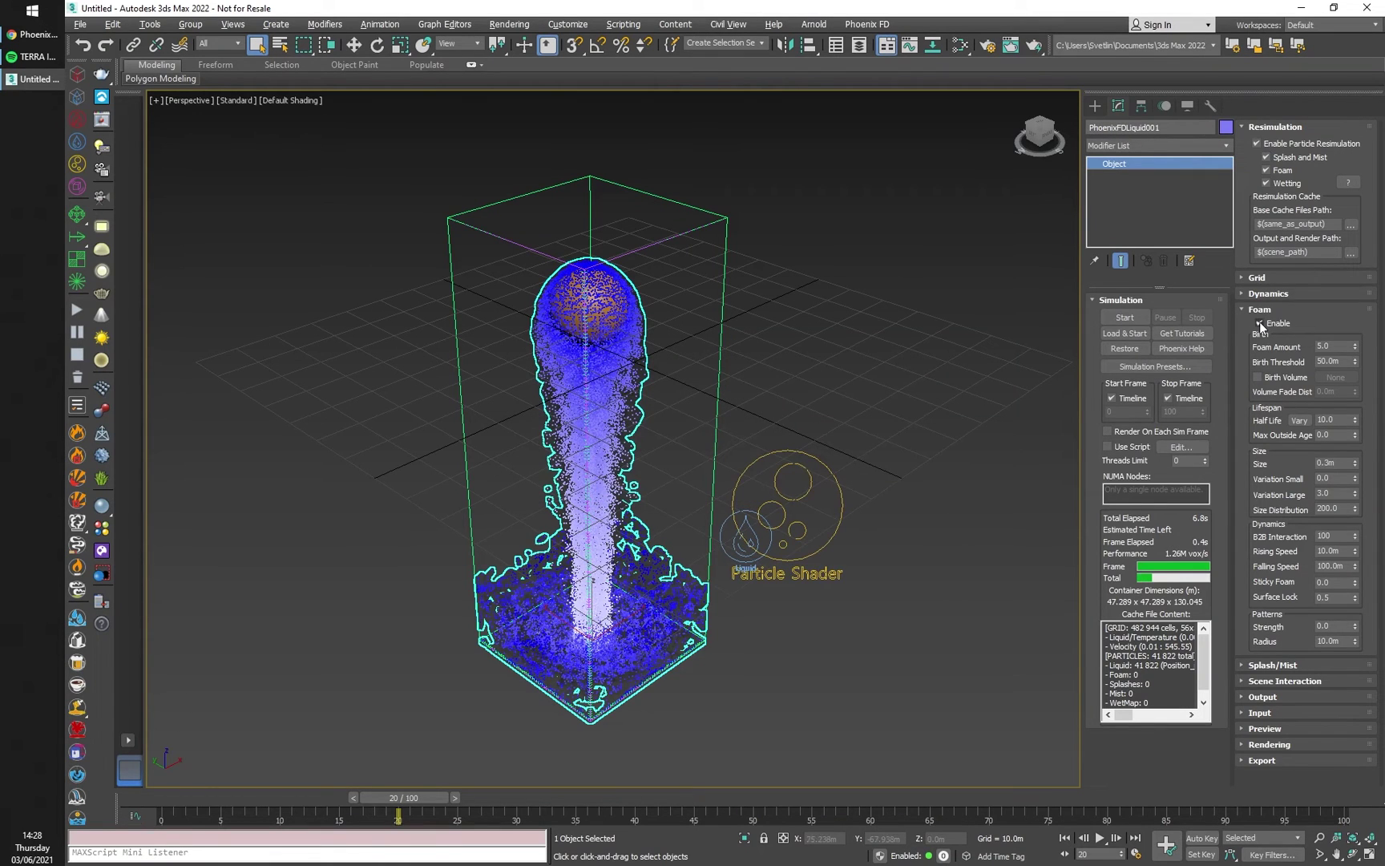
{"action": "left_click", "coordinate": [1122, 321]}
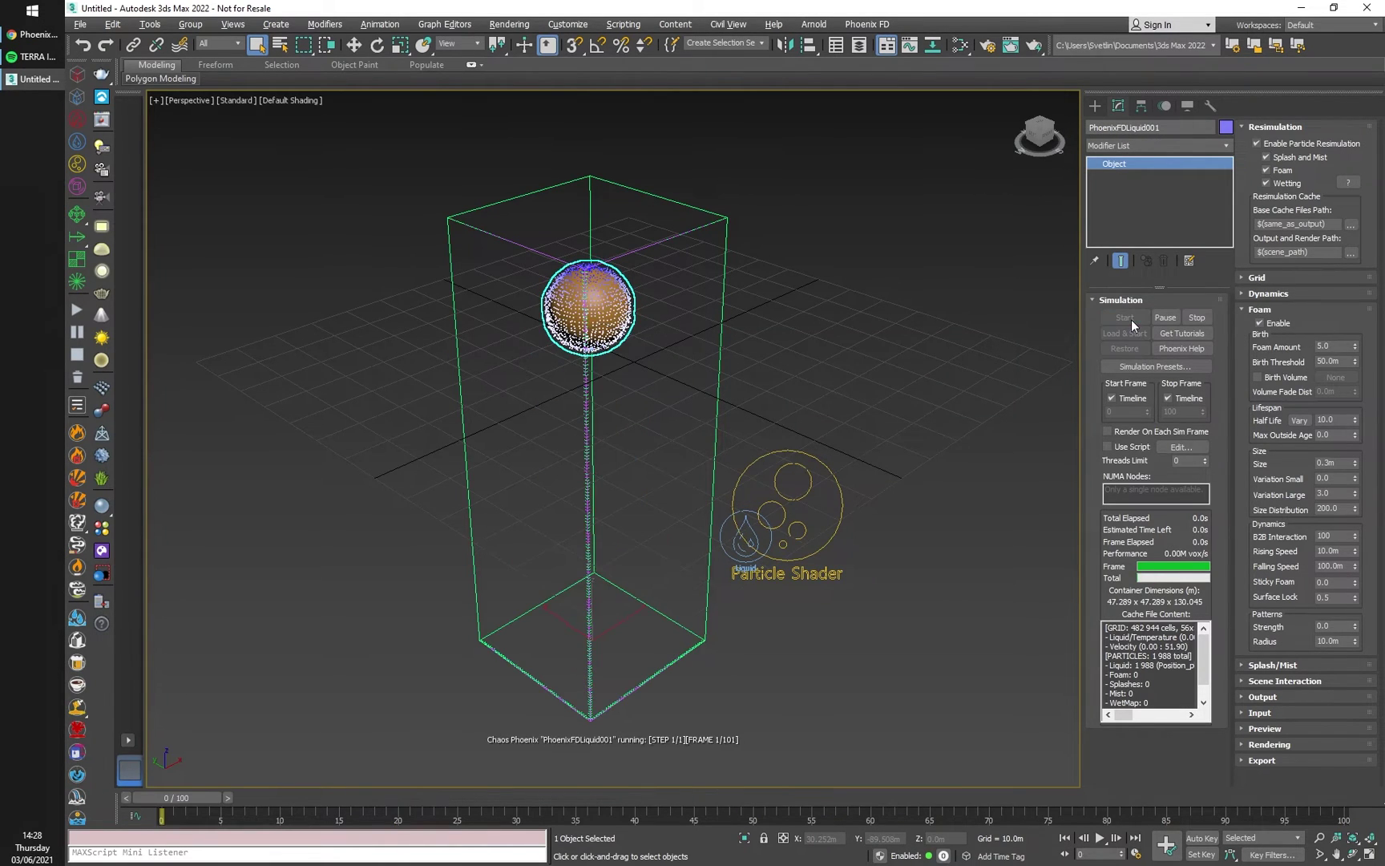
{"action": "left_click", "coordinate": [1196, 318]}
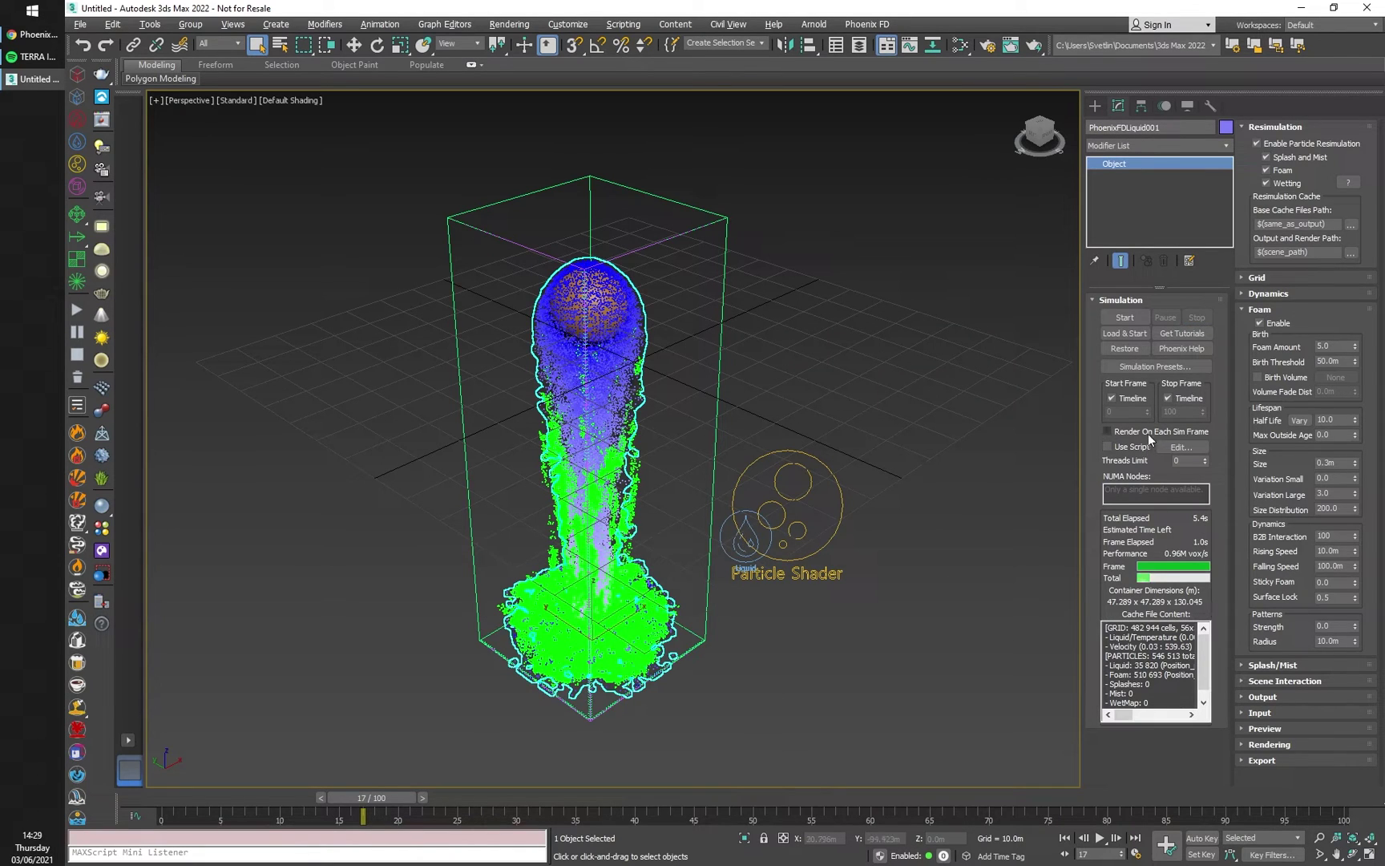
Set the Foam Amount to 0.1 and rerun the resimulation through frame 20
{"action": "left_click", "coordinate": [1334, 347]}
{"action": "type", "text": "0.1"}
{"action": "left_click", "coordinate": [1276, 346]}
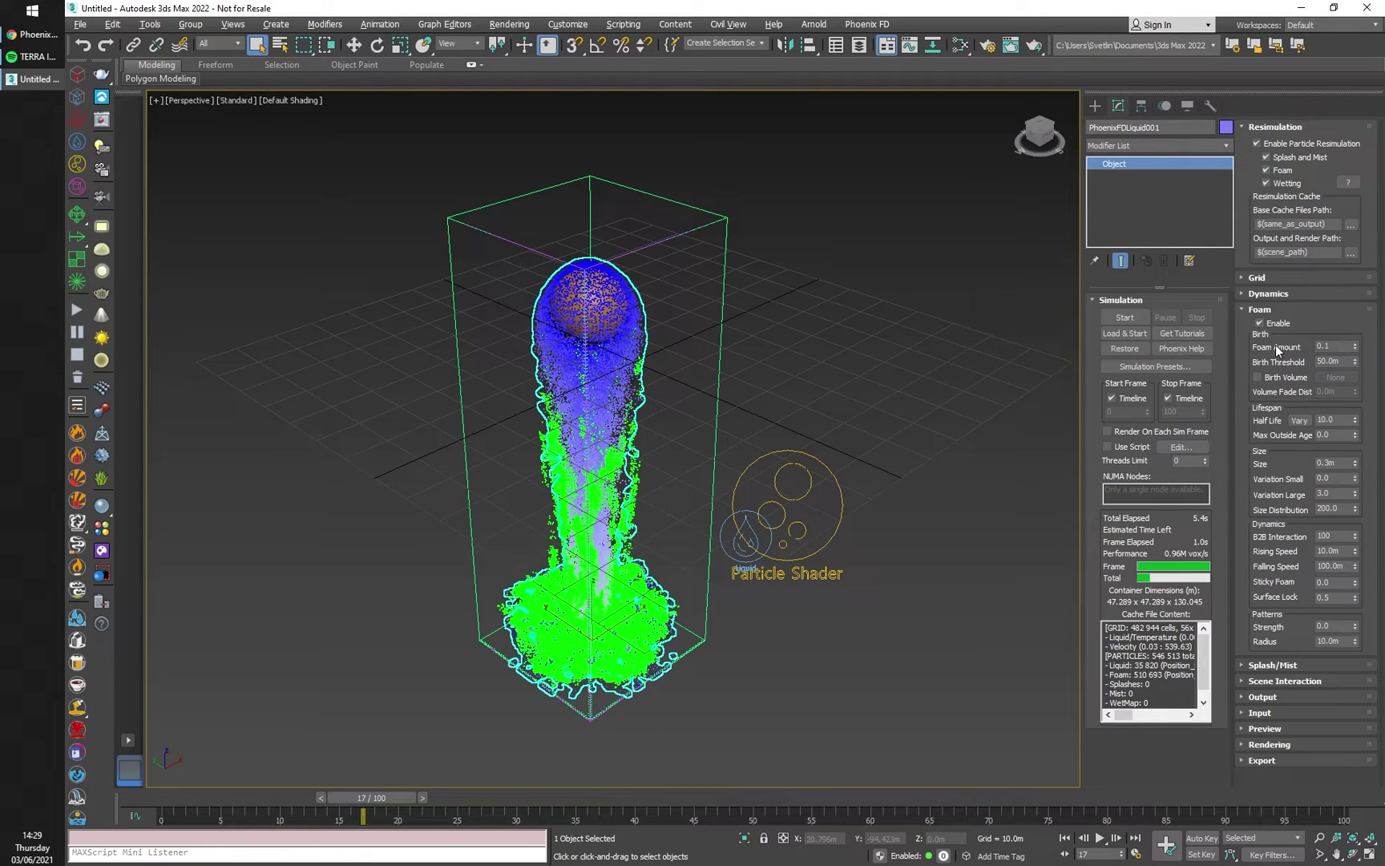
{"action": "left_click", "coordinate": [1334, 362]}
{"action": "left_click", "coordinate": [1309, 365]}
{"action": "left_click", "coordinate": [1141, 319]}
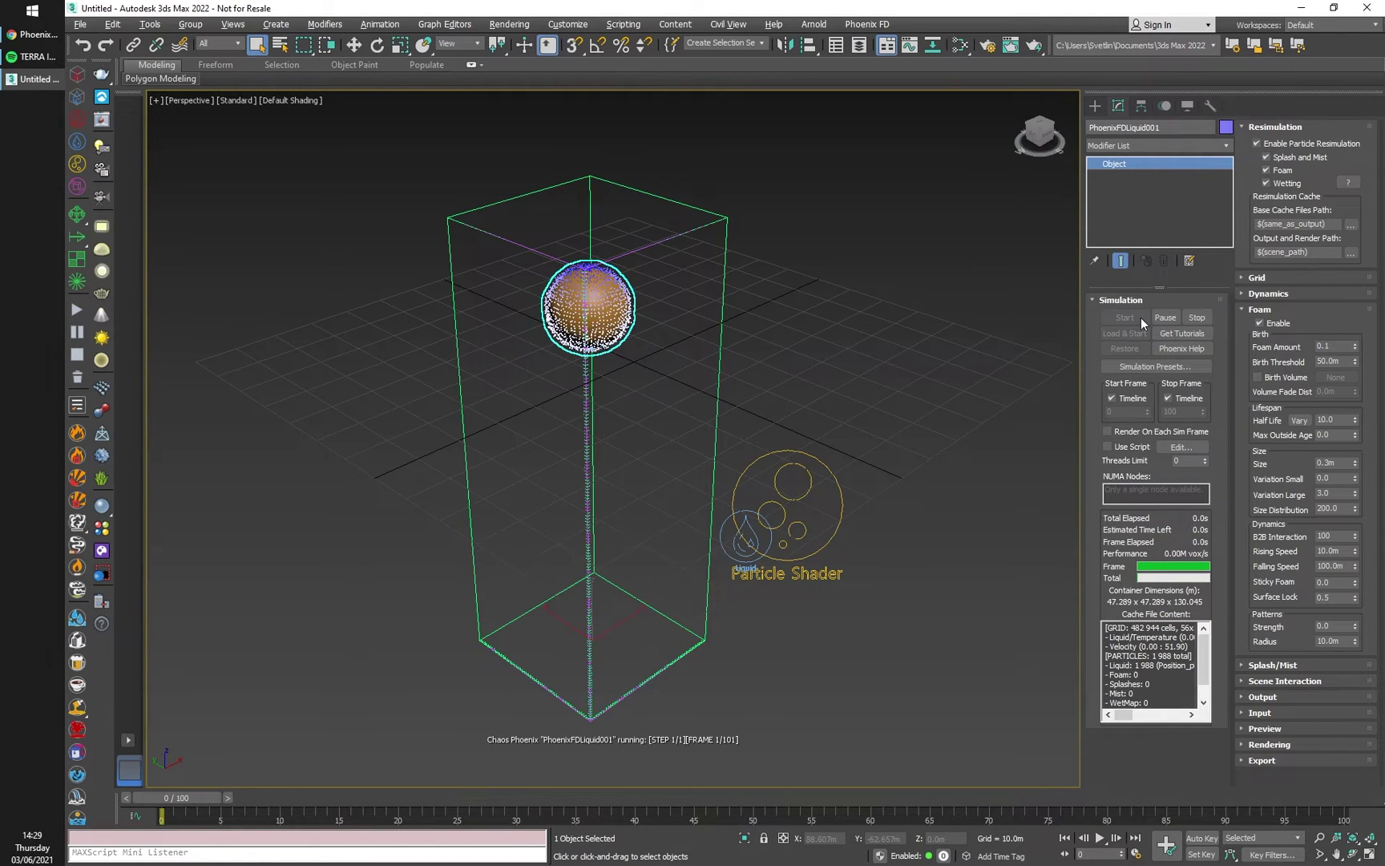
{"action": "left_click", "coordinate": [1200, 318]}
{"action": "left_click", "coordinate": [897, 491]}
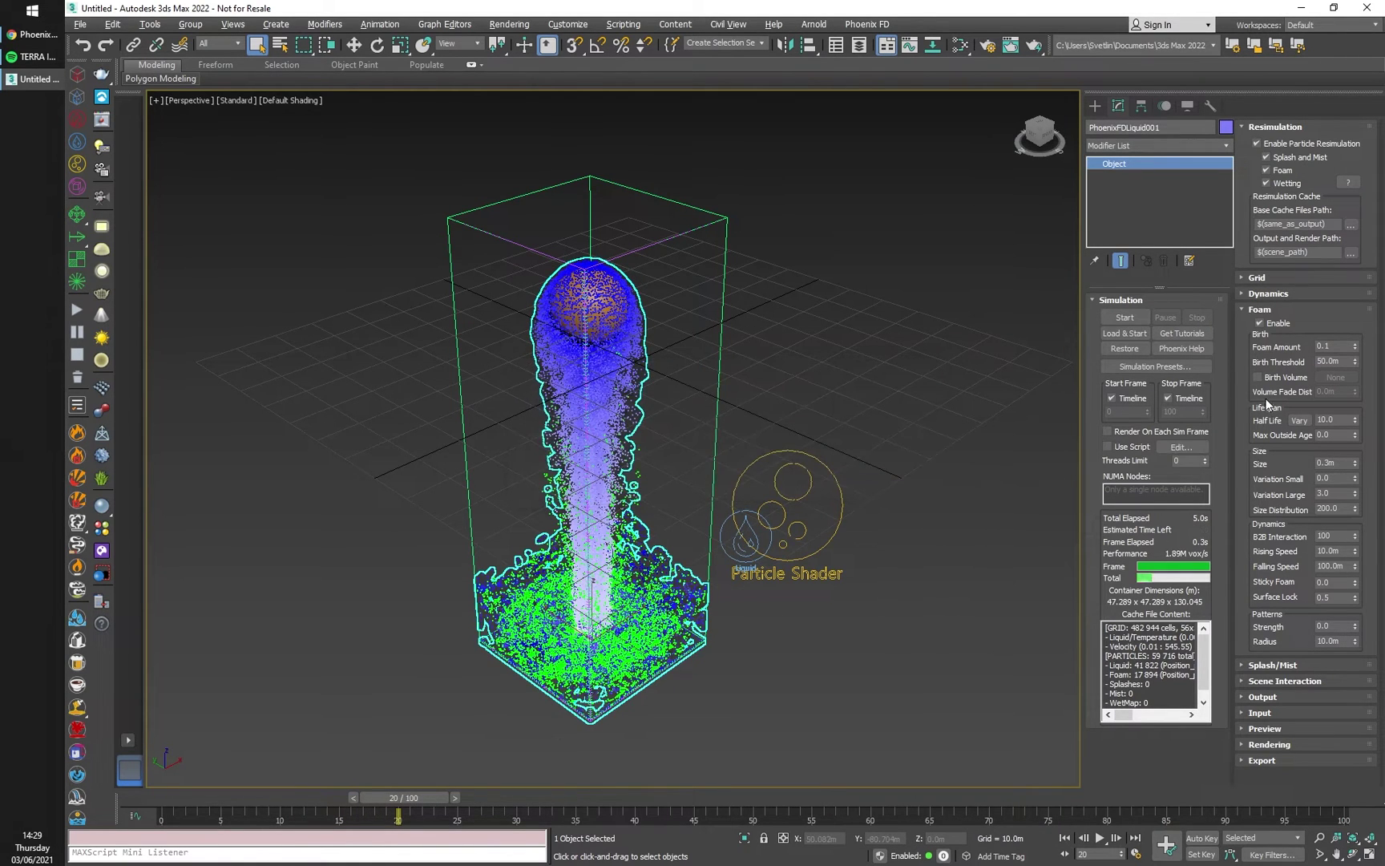
Browse the resimulation Output and Render Path to compare the base and resimulated cache files, leaving the path as is
{"action": "left_click", "coordinate": [1351, 254]}
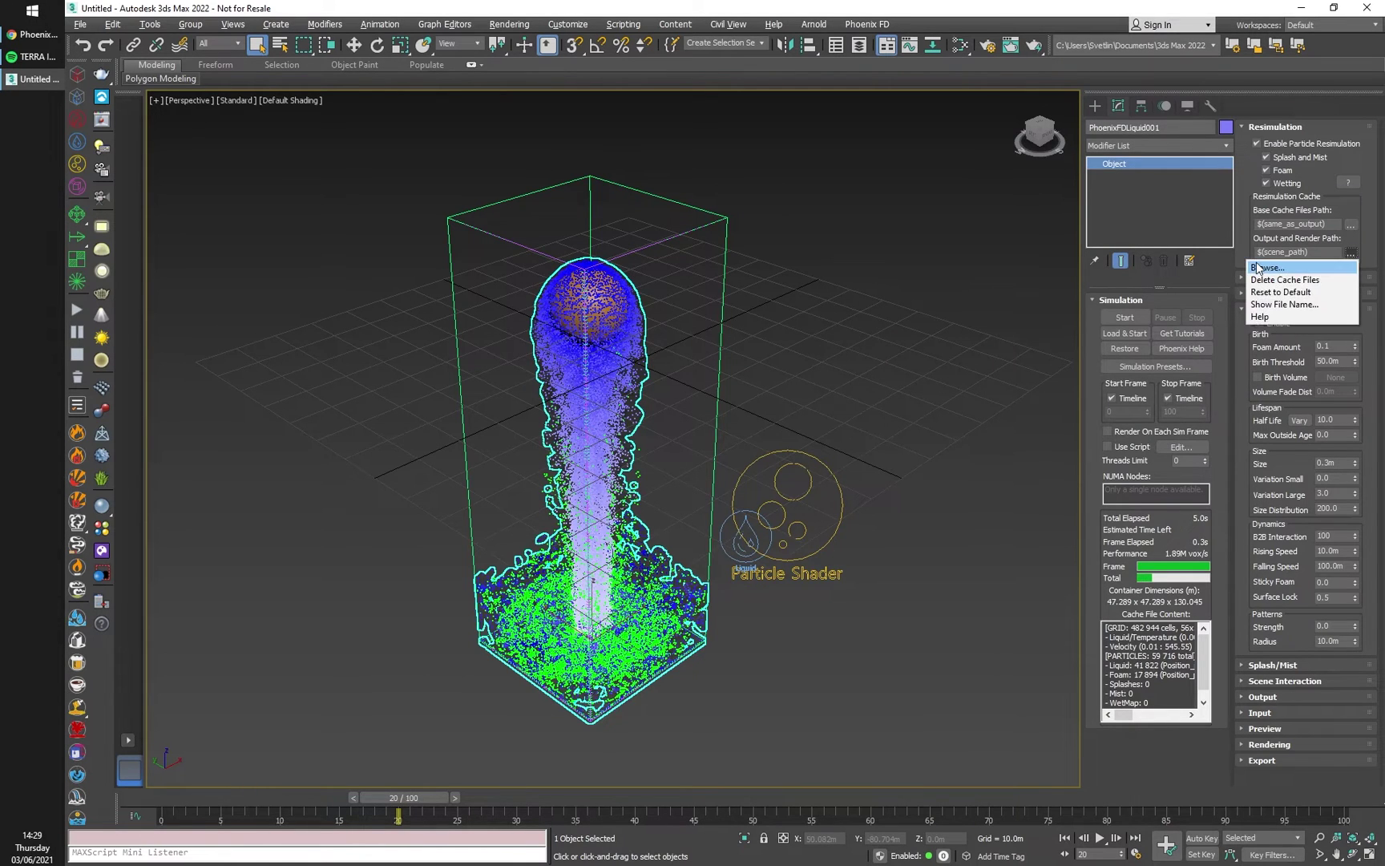
{"action": "left_click", "coordinate": [1258, 267]}
{"action": "left_click", "coordinate": [347, 261]}
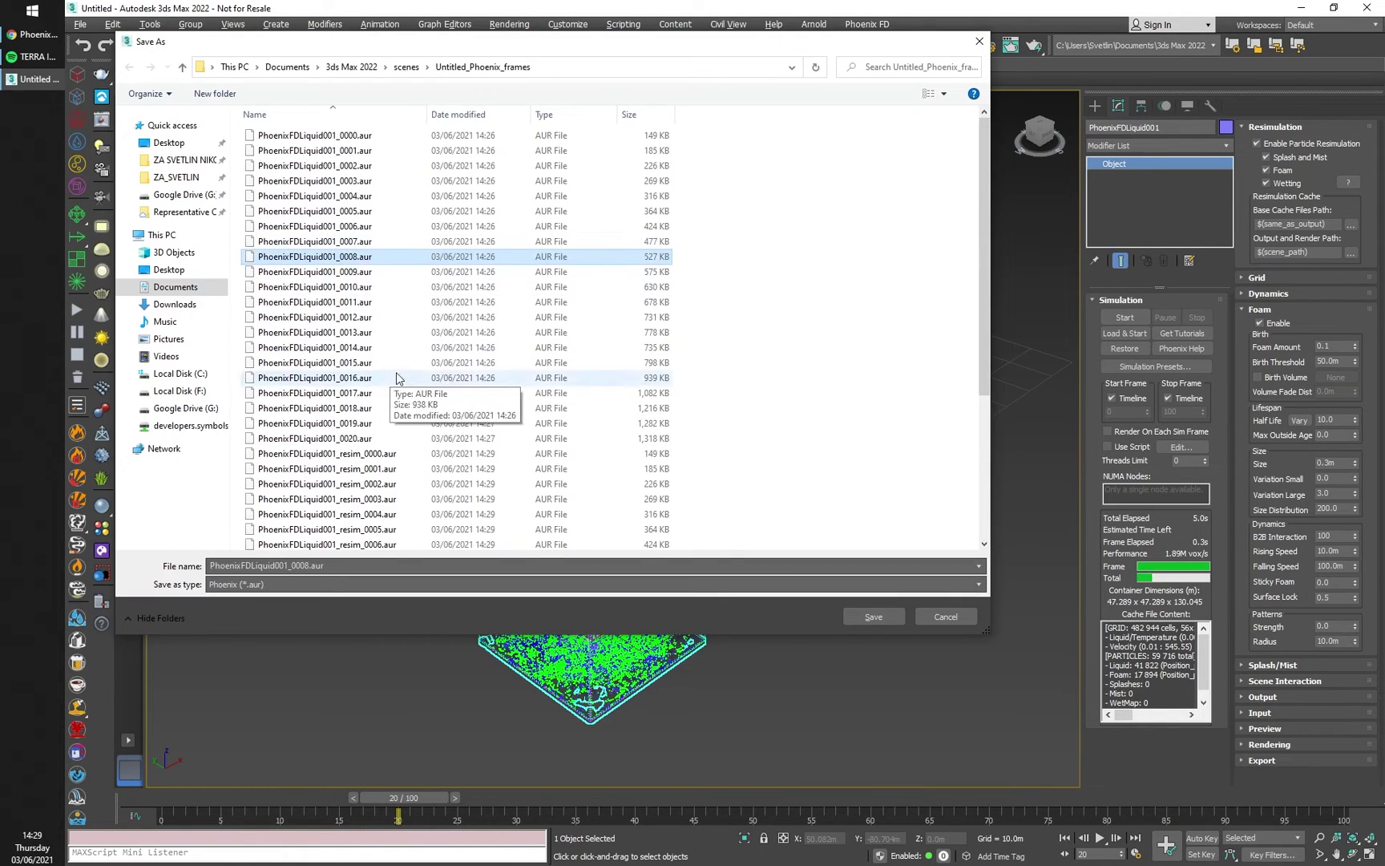
{"action": "scroll", "coordinate": [397, 377], "scroll_direction": "down", "scroll_amount": 5}
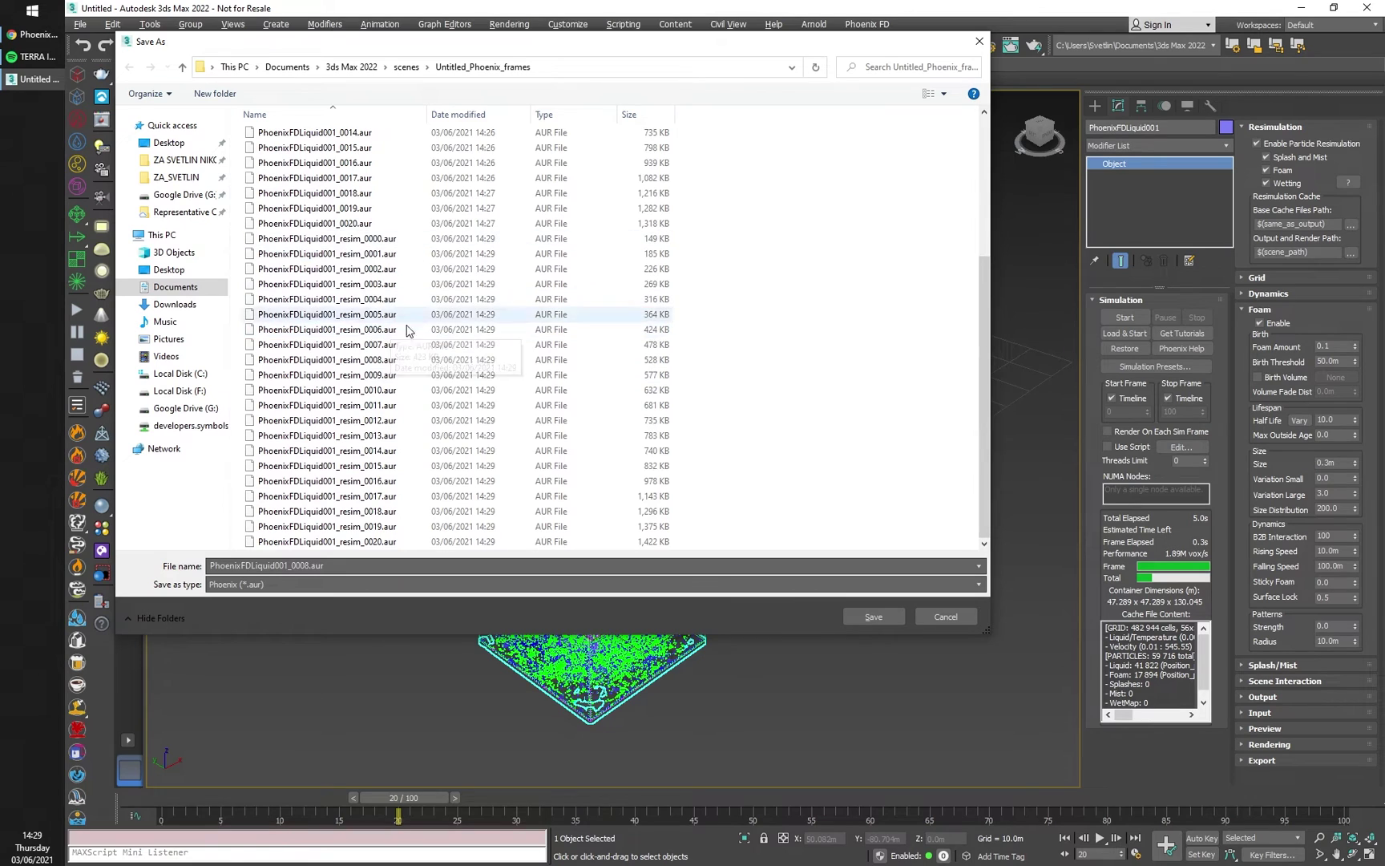
{"action": "left_click", "coordinate": [351, 360]}
{"action": "left_click", "coordinate": [960, 616]}
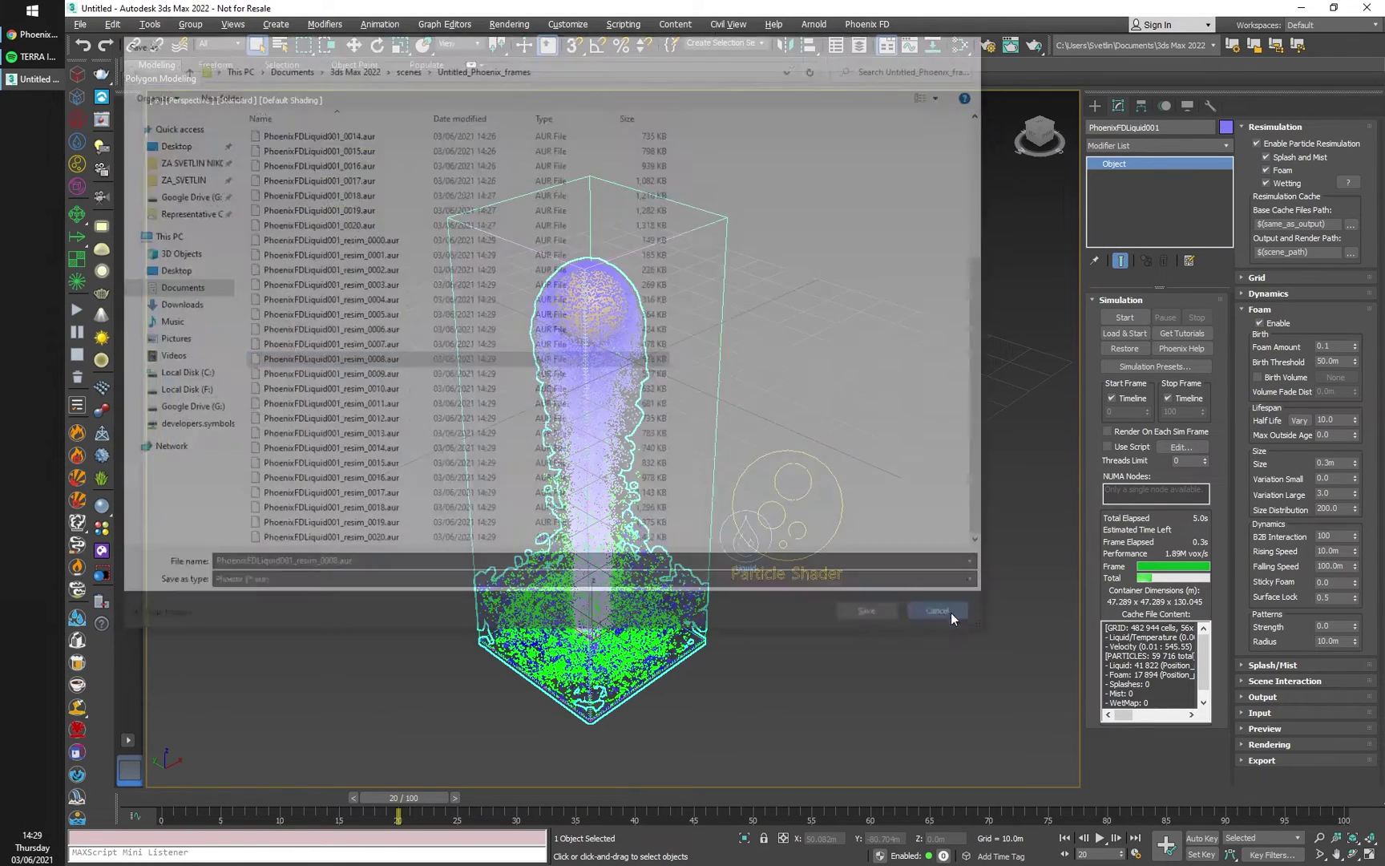
{"action": "left_click", "coordinate": [1256, 143]}
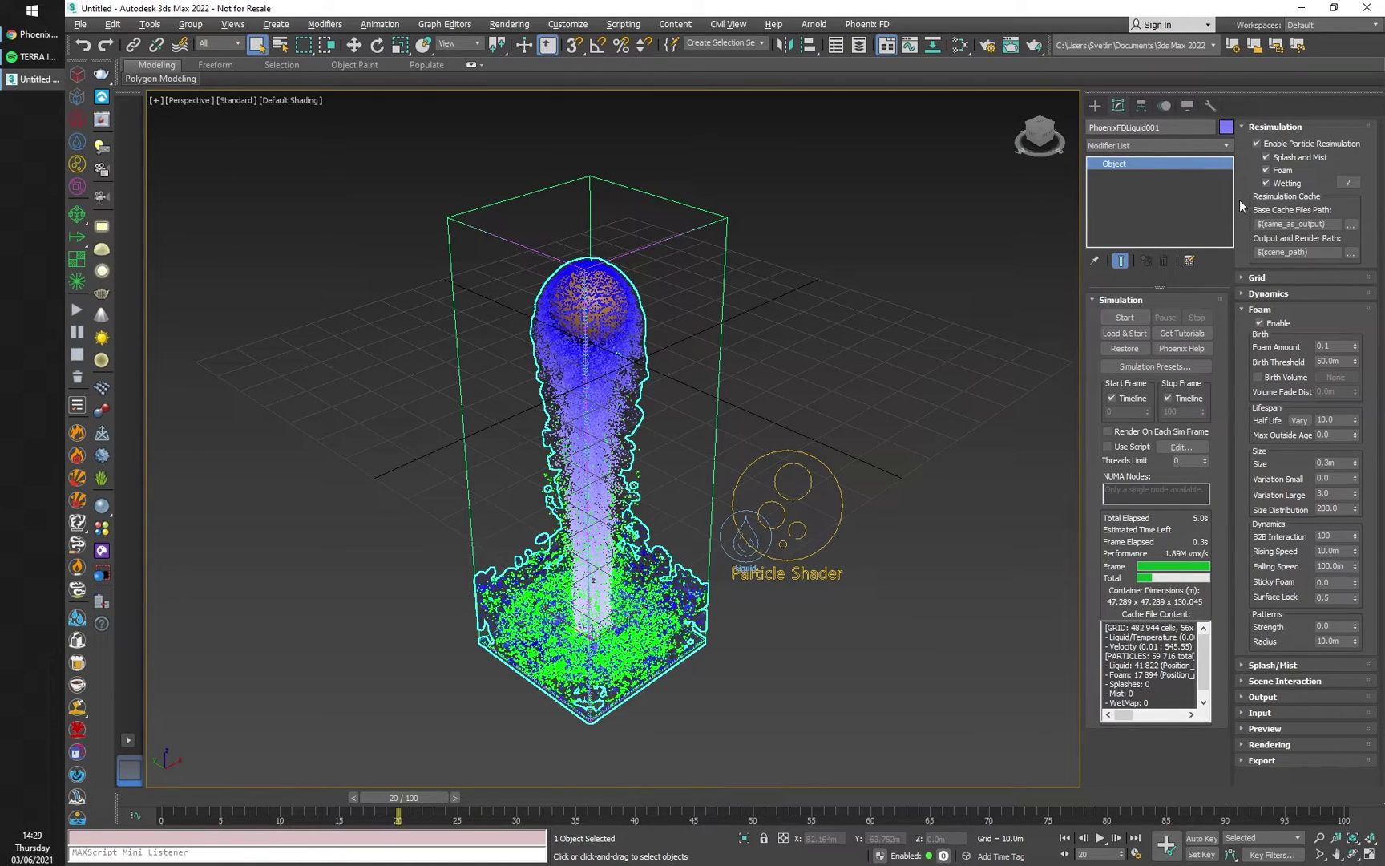
Try using $(same_as_output) as the resimulation's Output and Render Path, and reset that path to its default
{"action": "double_click", "coordinate": [1329, 226]}
{"action": "key", "text": "ctrl+c"}
{"action": "key", "text": "Tab"}
{"action": "key", "text": "ctrl+v"}
{"action": "key", "text": "Return"}
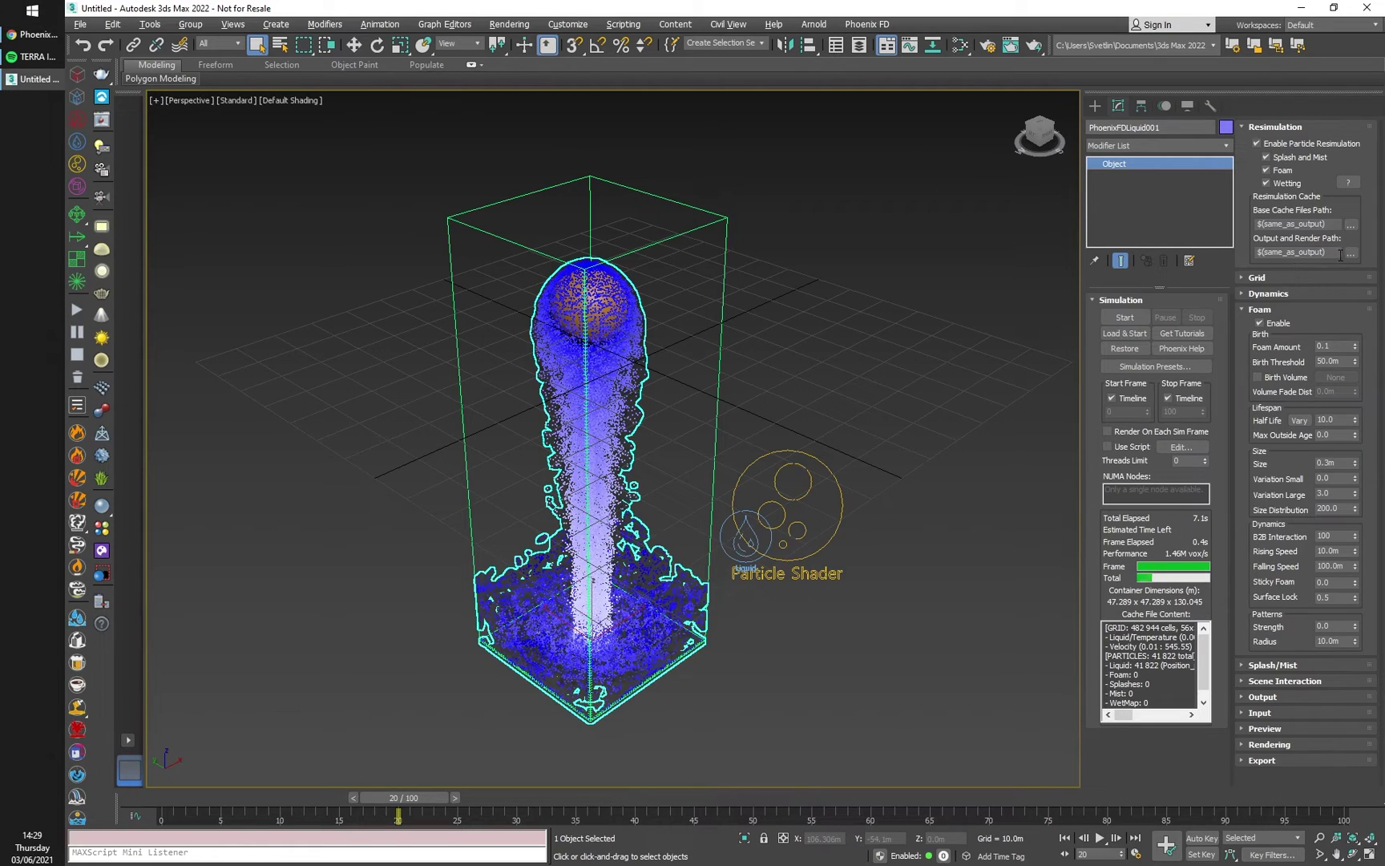
{"action": "left_click", "coordinate": [1352, 253]}
{"action": "left_click", "coordinate": [1315, 290]}
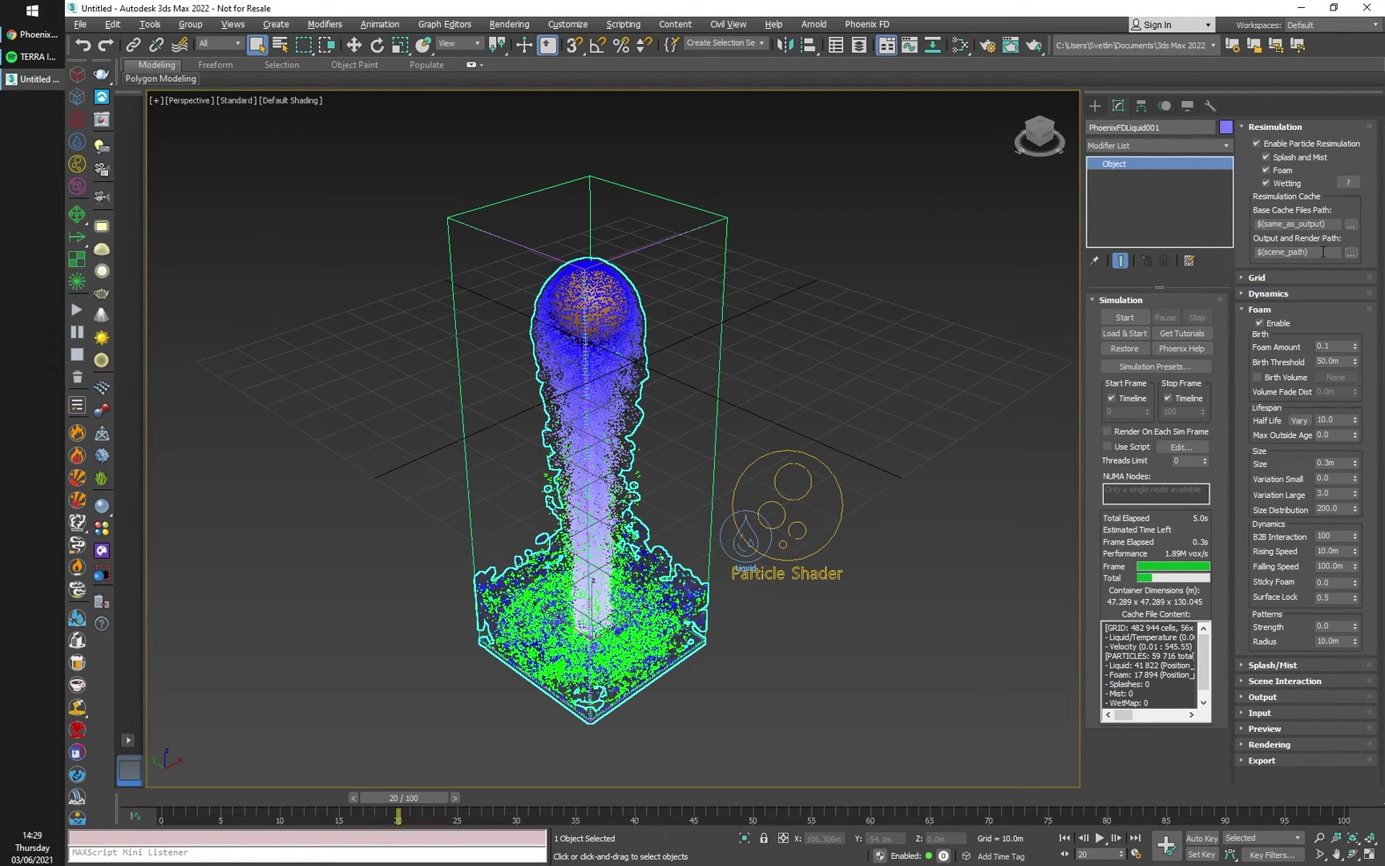
Delete the resimulation cache files and check the resimulation output folder without saving
{"action": "left_click", "coordinate": [1351, 253]}
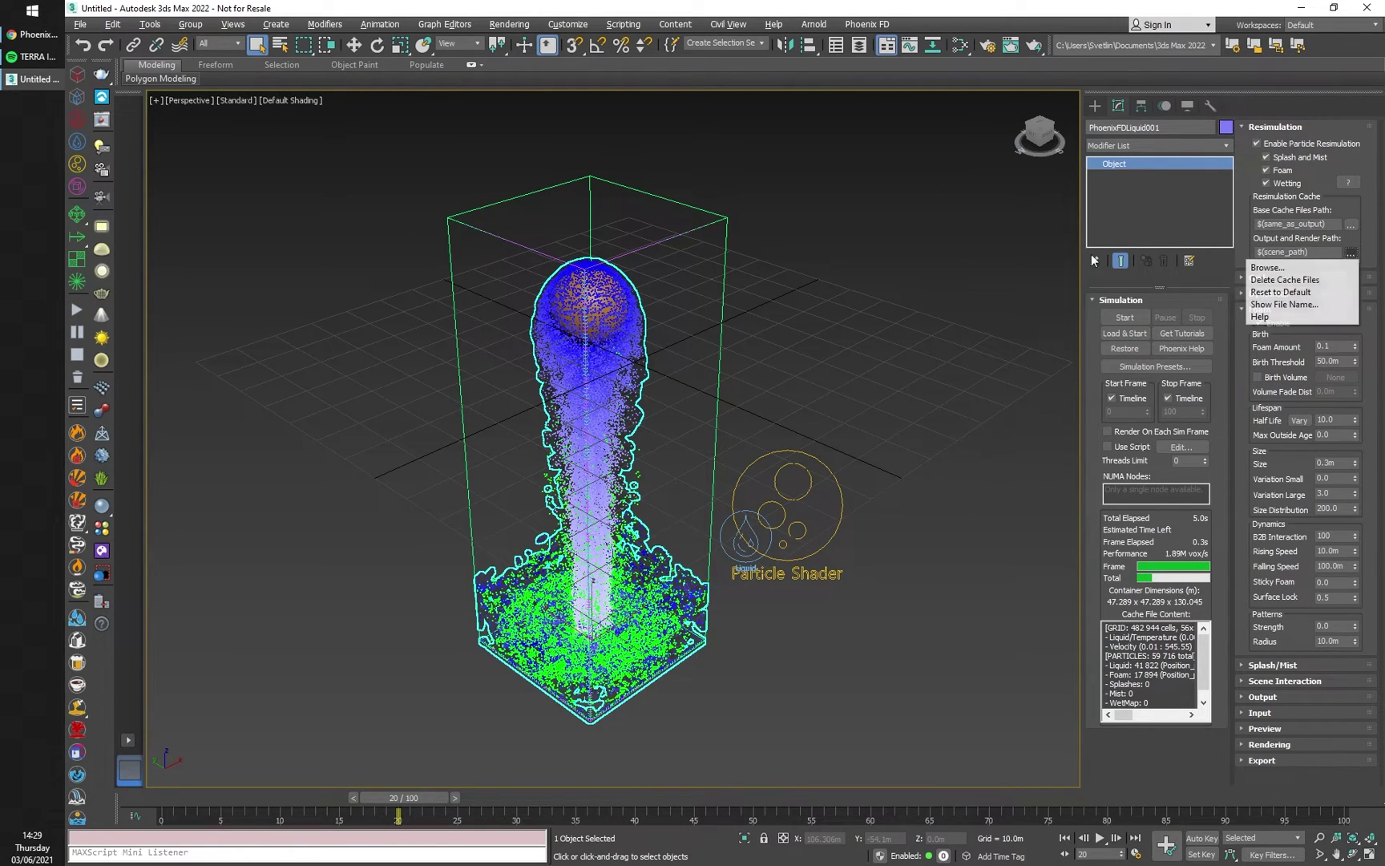
{"action": "left_click", "coordinate": [1284, 279]}
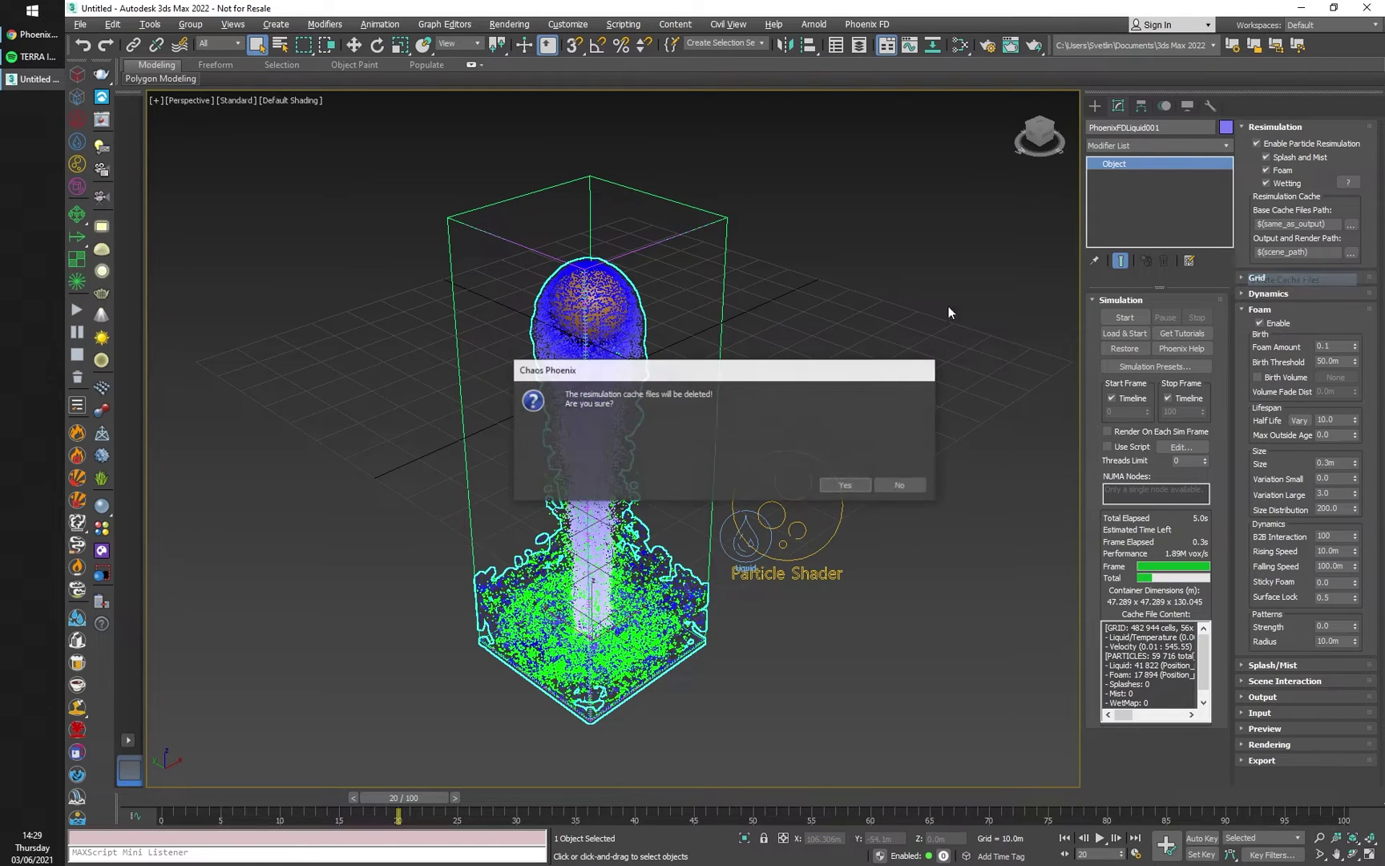
{"action": "left_click", "coordinate": [845, 485]}
{"action": "left_click", "coordinate": [1352, 253]}
{"action": "left_click", "coordinate": [1271, 267]}
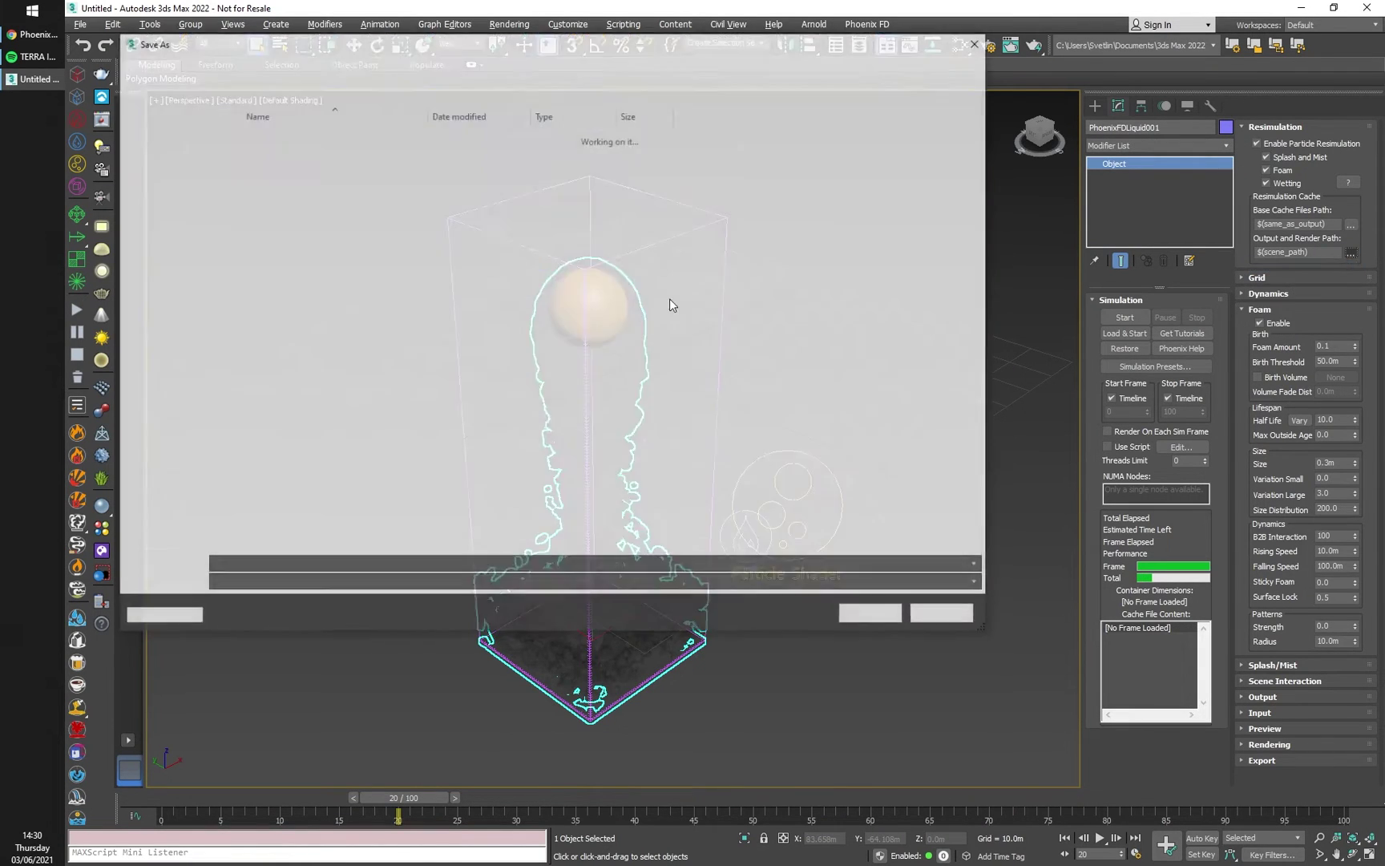
{"action": "left_click", "coordinate": [946, 615]}
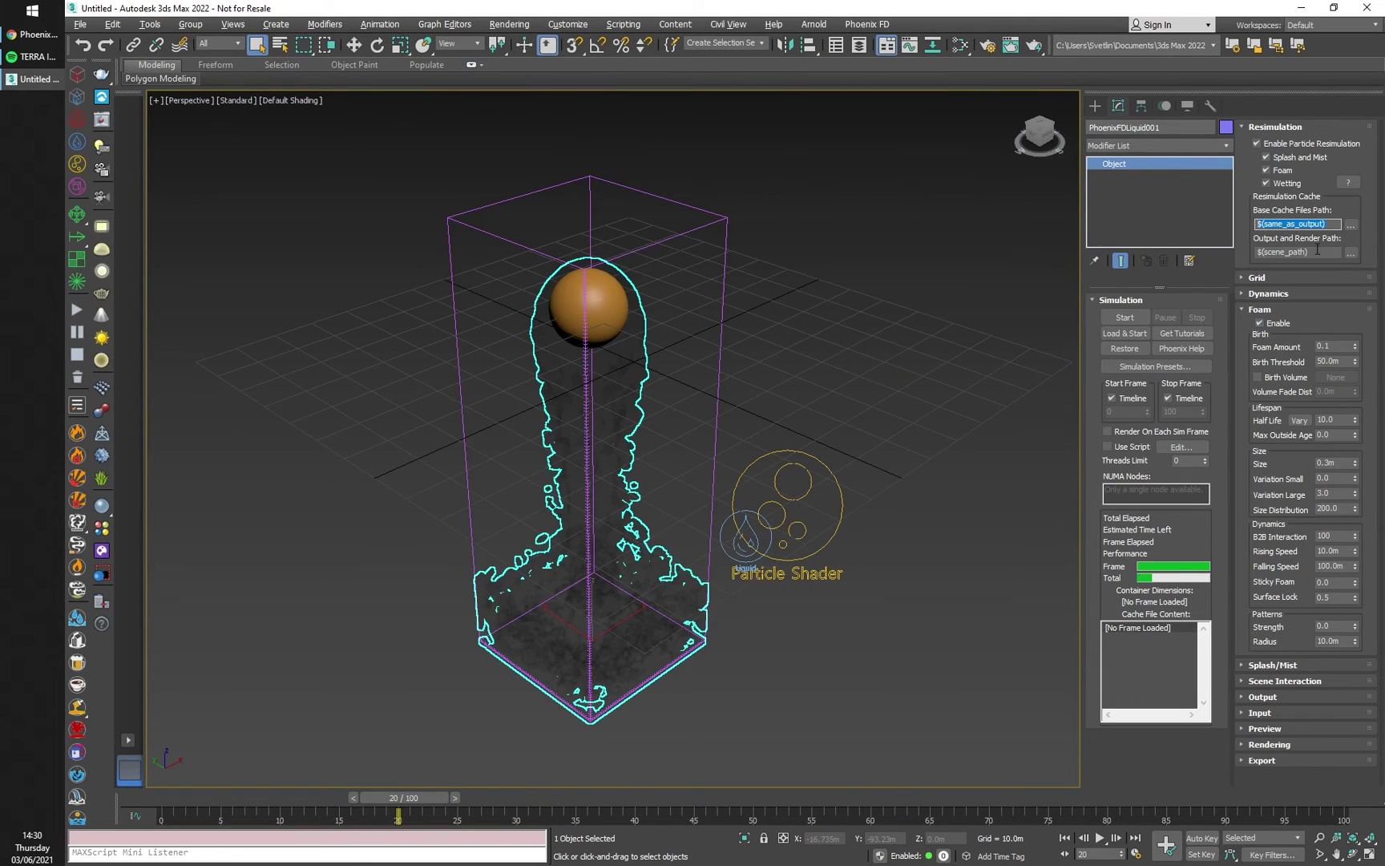
Set the resimulation's Output and Render Path to $(same_as_output)
{"action": "left_click_drag", "start_coordinate": [1324, 252], "coordinate": [928, 247]}
{"action": "key", "text": "ctrl+v"}
{"action": "key", "text": "Return"}
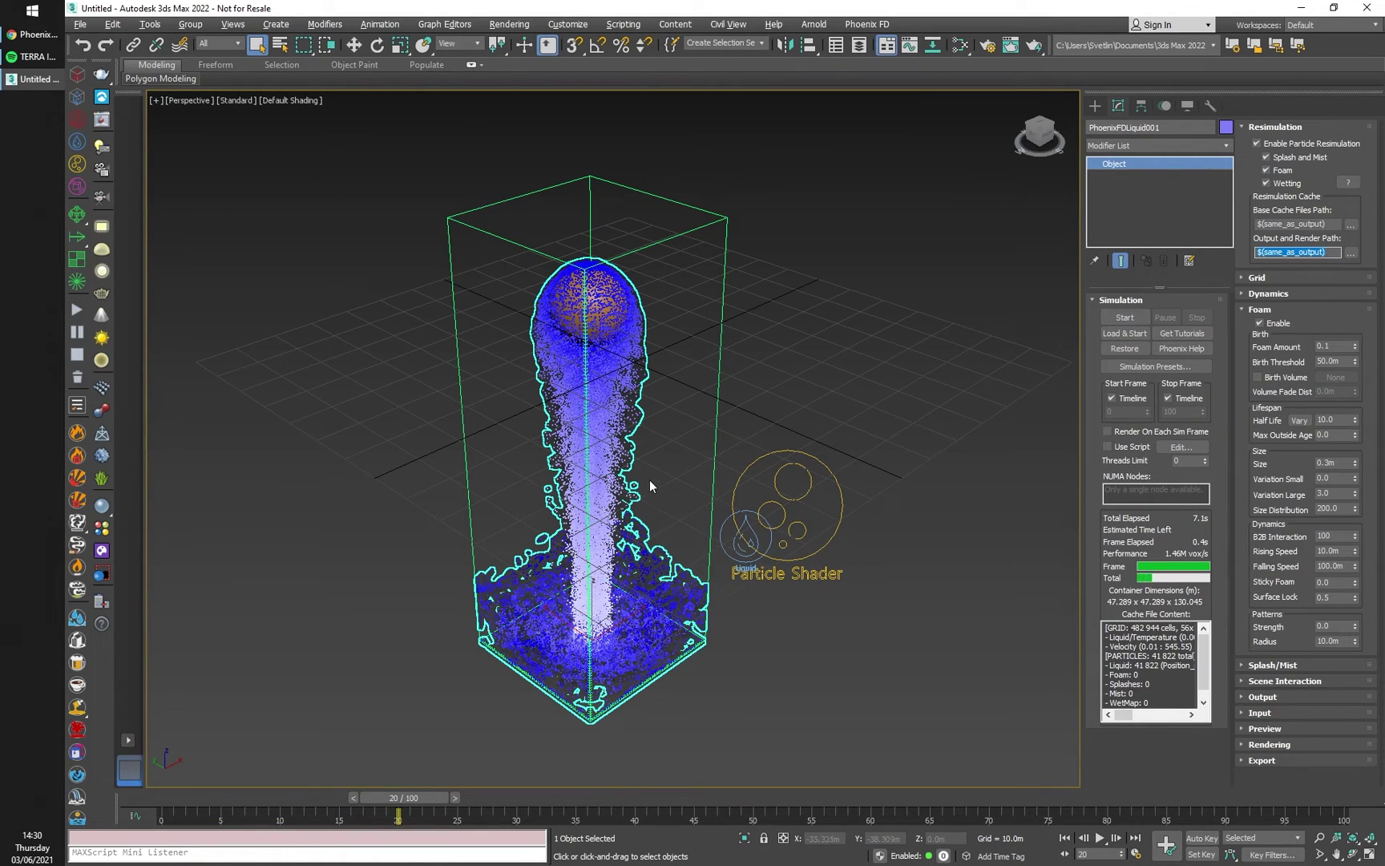
Run the resimulation through frame 20 and check the cache files in its output folder without saving
{"action": "left_click", "coordinate": [1130, 316]}
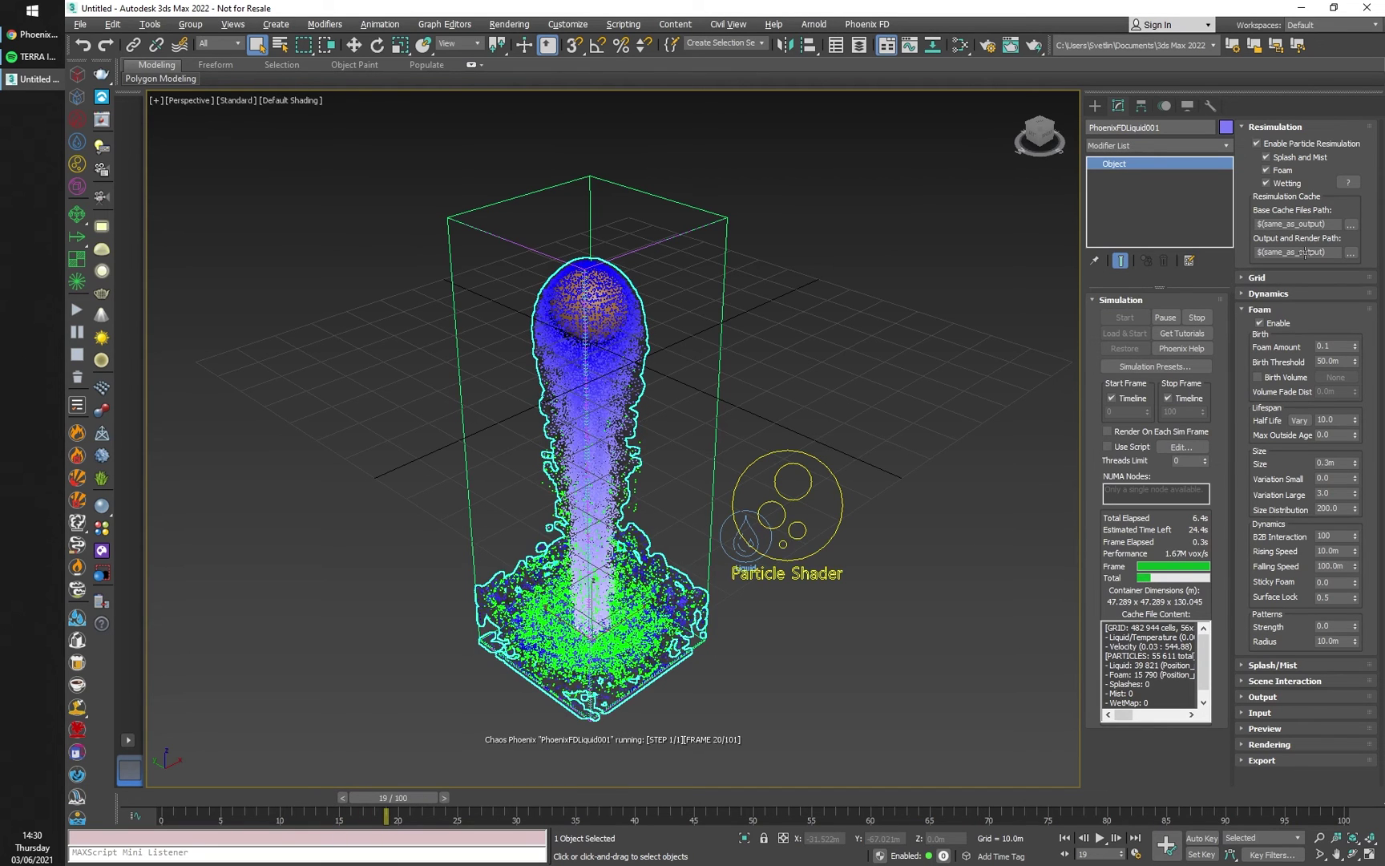
{"action": "left_click", "coordinate": [909, 484]}
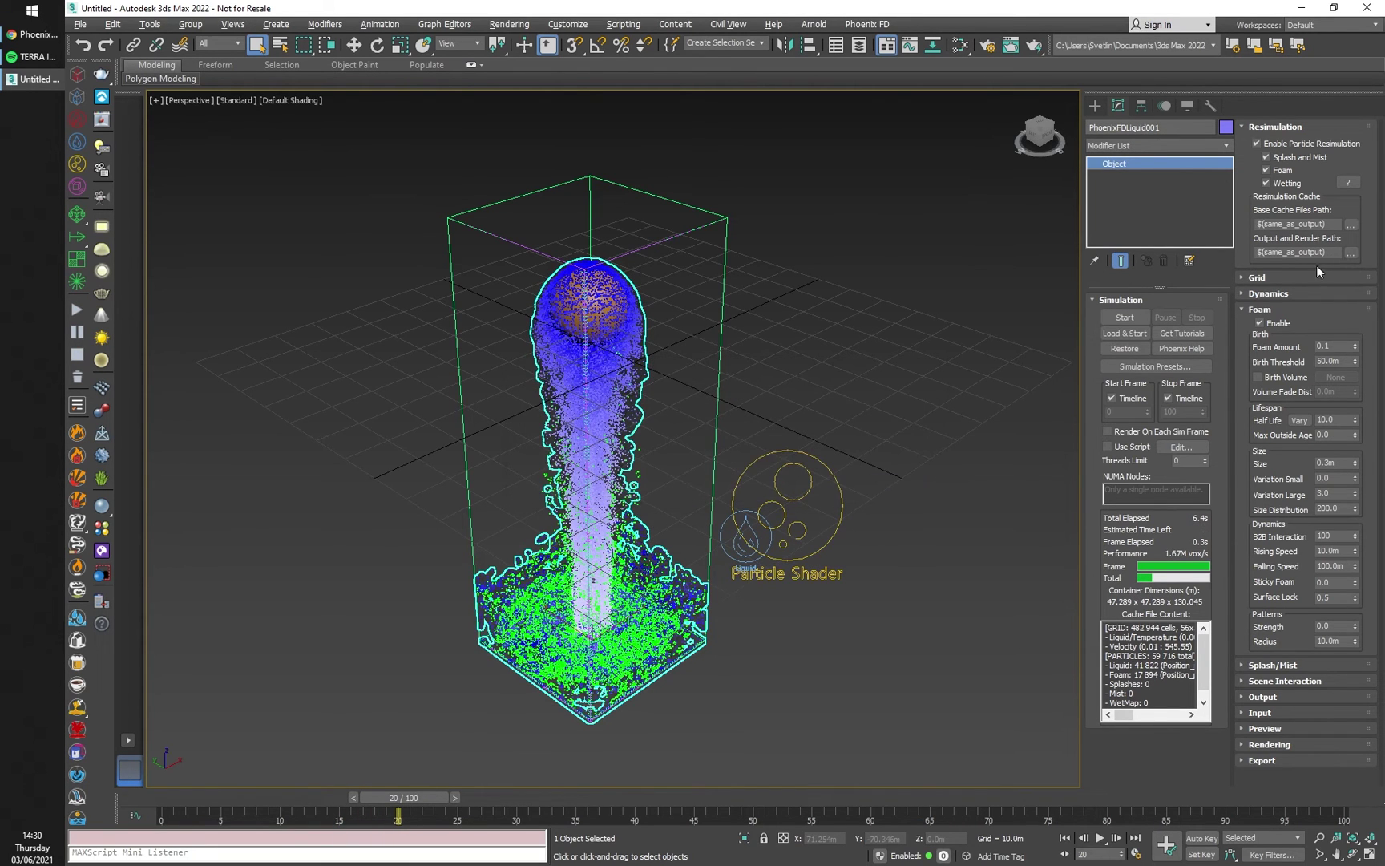
{"action": "left_click", "coordinate": [1351, 253]}
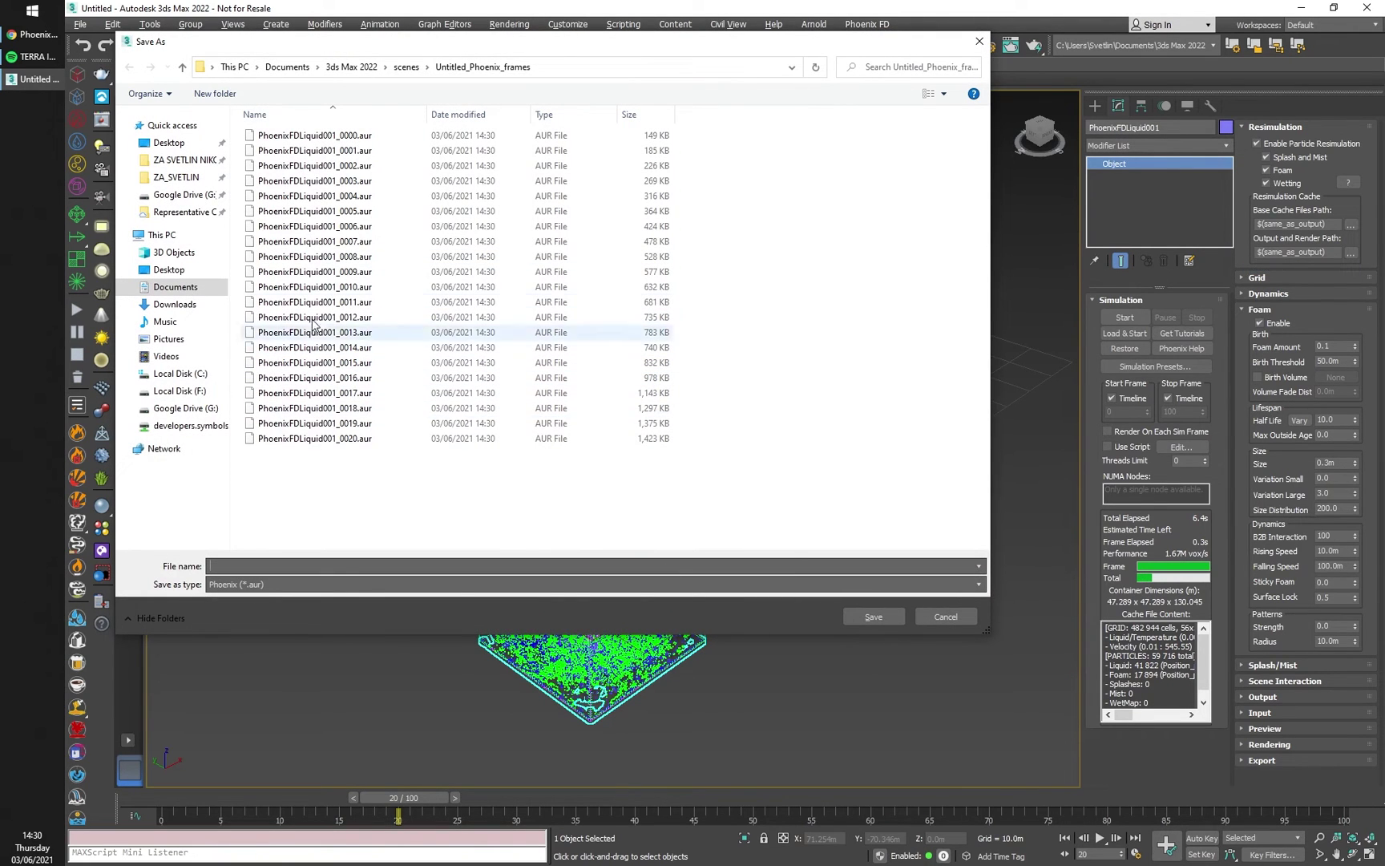
{"action": "left_click", "coordinate": [946, 617]}
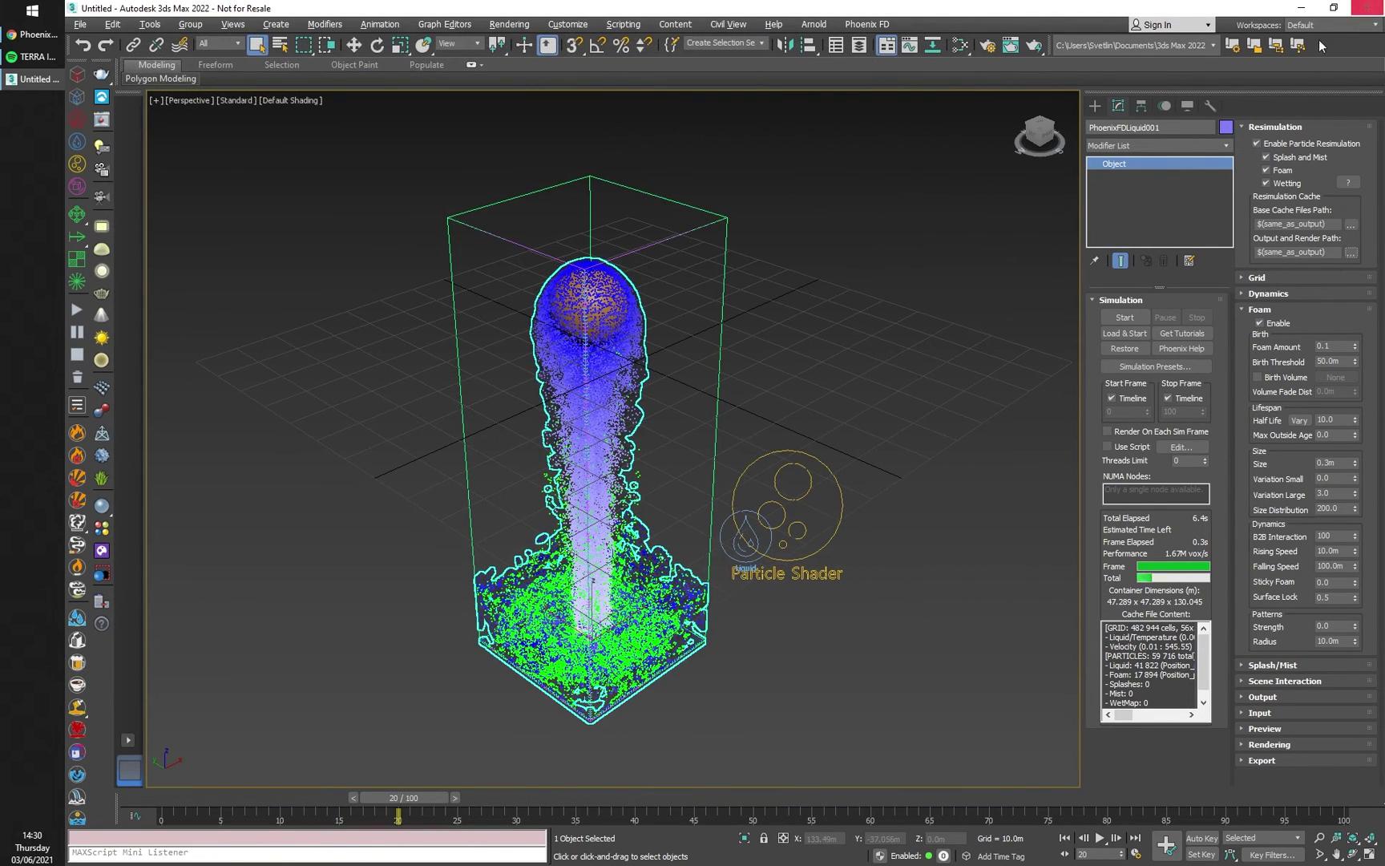